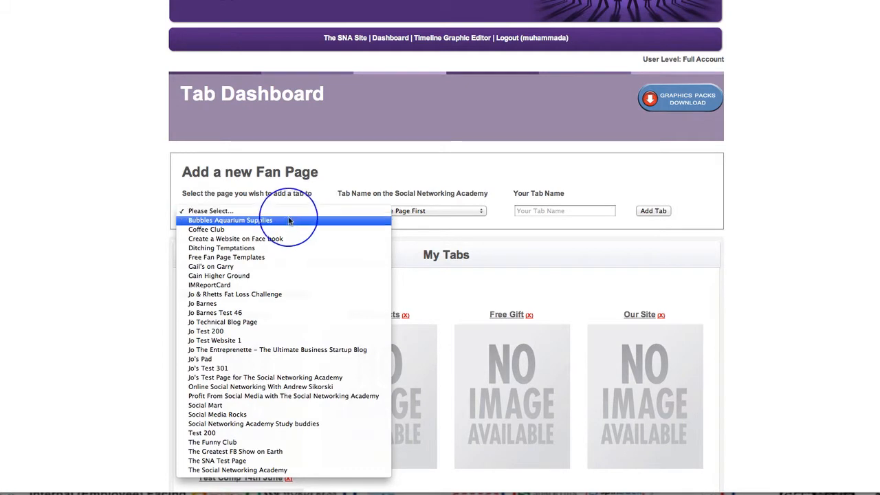
# Add Tab 27 to the Bubbles Aquarium Supplies fan page under the name "Test Tab 27".
pyautogui.click(290, 220)
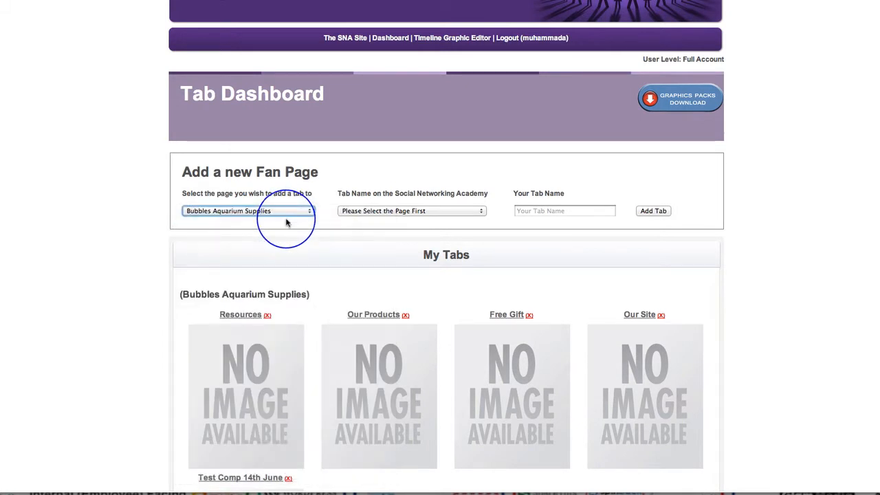
pyautogui.click(481, 213)
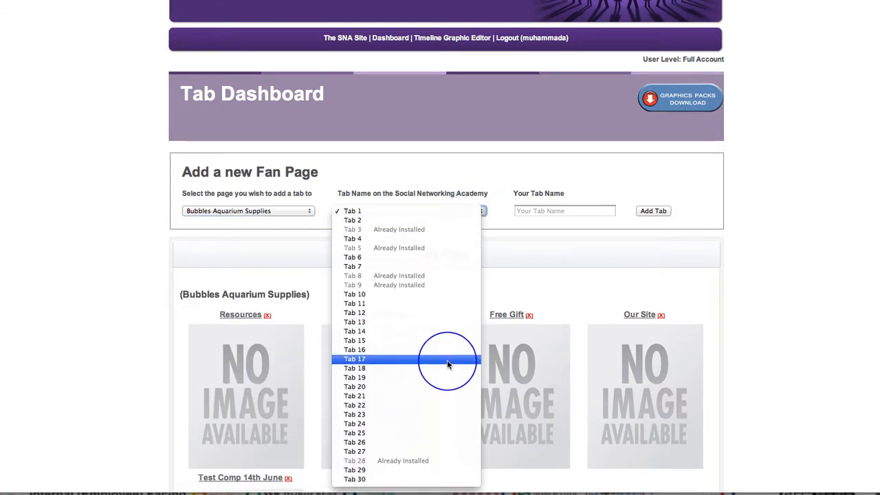
pyautogui.click(382, 455)
pyautogui.click(531, 212)
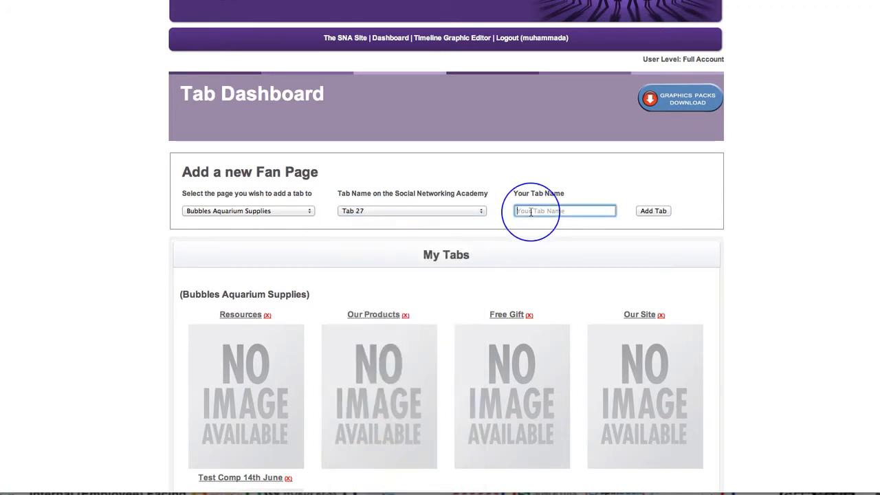
pyautogui.write('Test Tab 27')
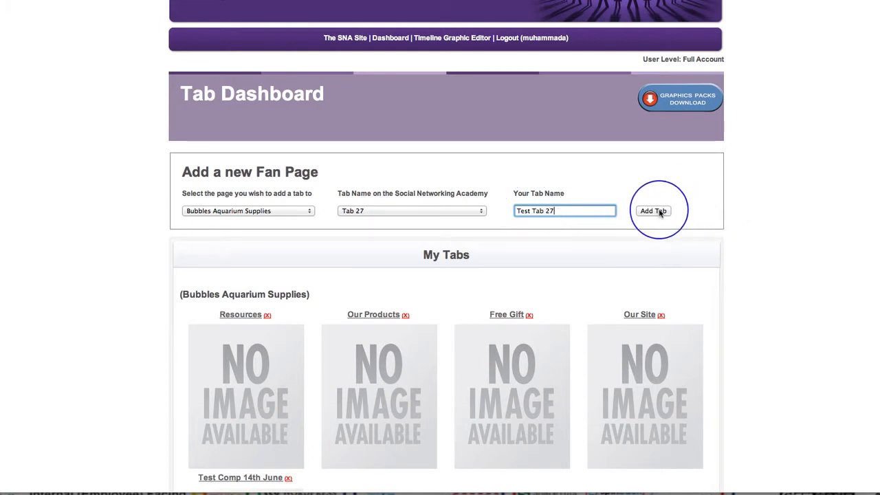
pyautogui.click(658, 212)
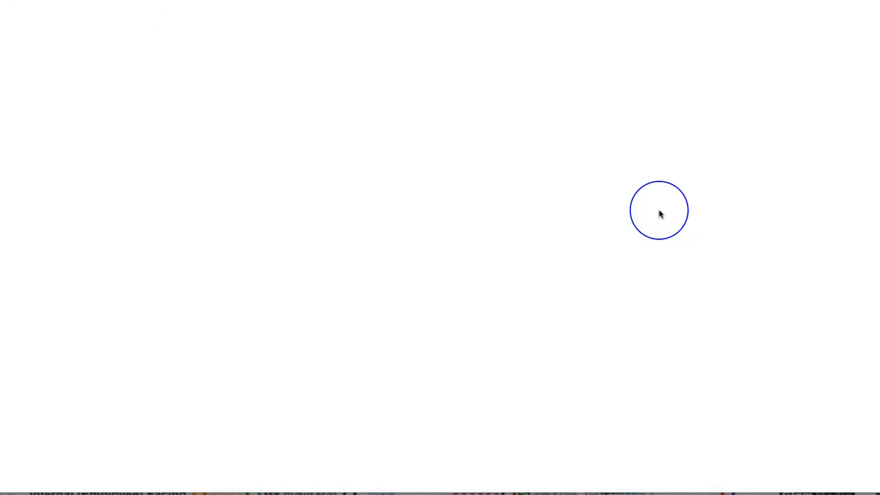
# Switch the new tab's editor to the Competition App.
pyautogui.scroll(-5, 746, 408)
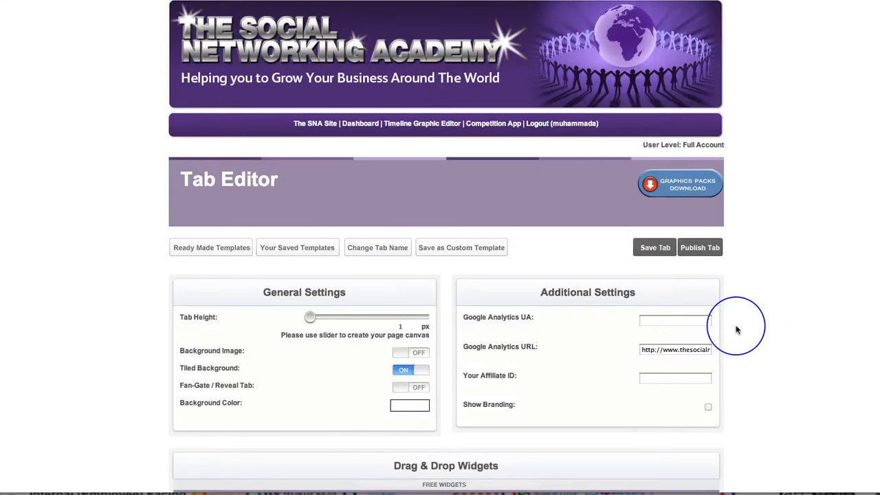
pyautogui.scroll(-3, 742, 350)
pyautogui.scroll(2, 742, 350)
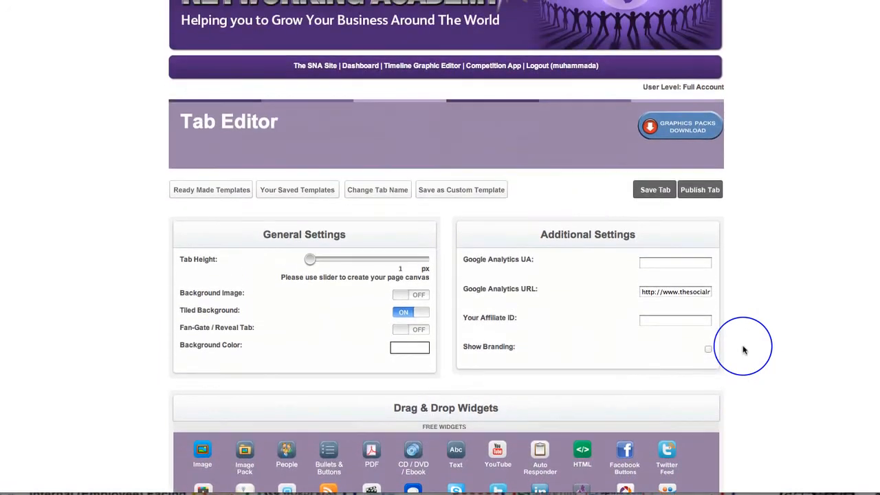
pyautogui.click(492, 65)
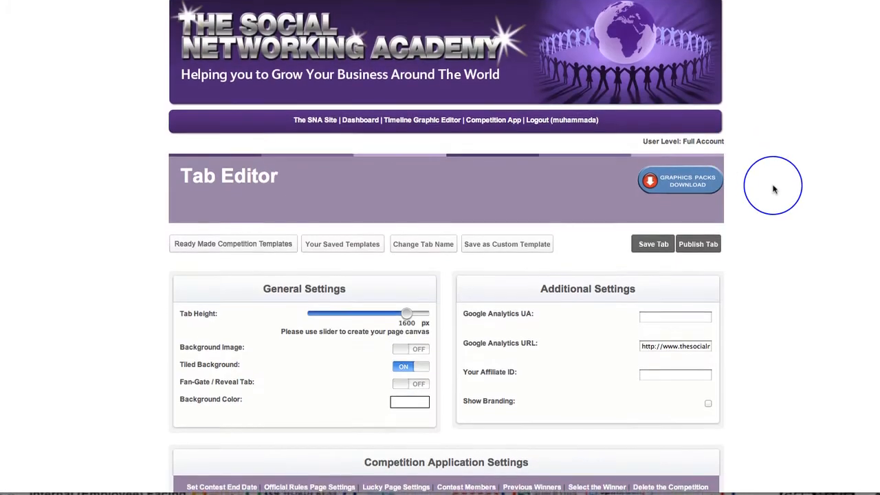
# Set the contest end date to 2012-06-30 in the competition application settings.
pyautogui.scroll(-1, 771, 187)
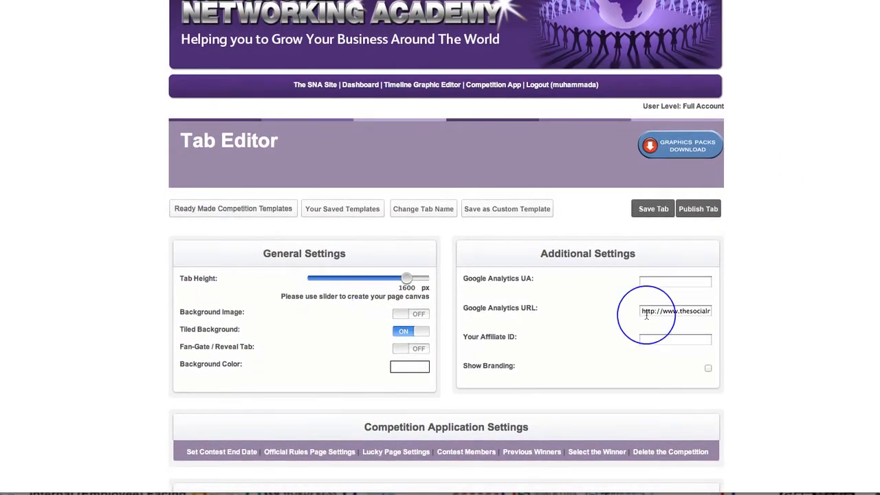
pyautogui.scroll(-4, 723, 335)
pyautogui.scroll(-2, 723, 335)
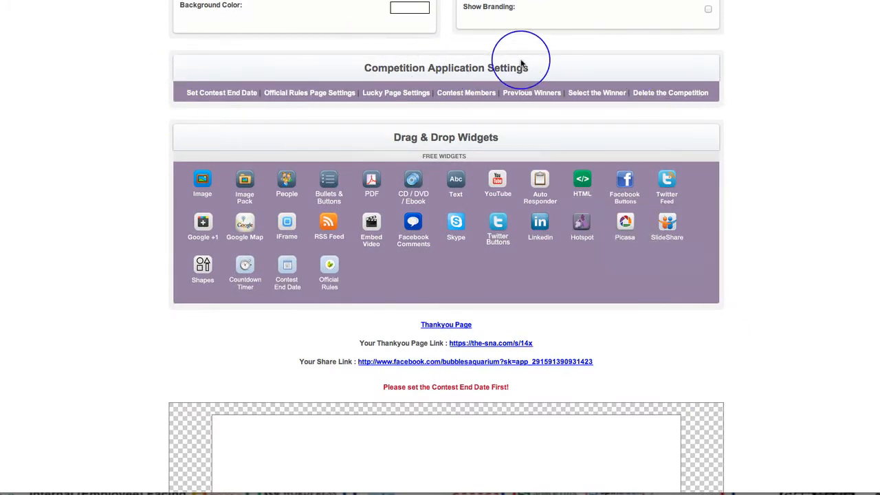
pyautogui.scroll(-2, 866, 196)
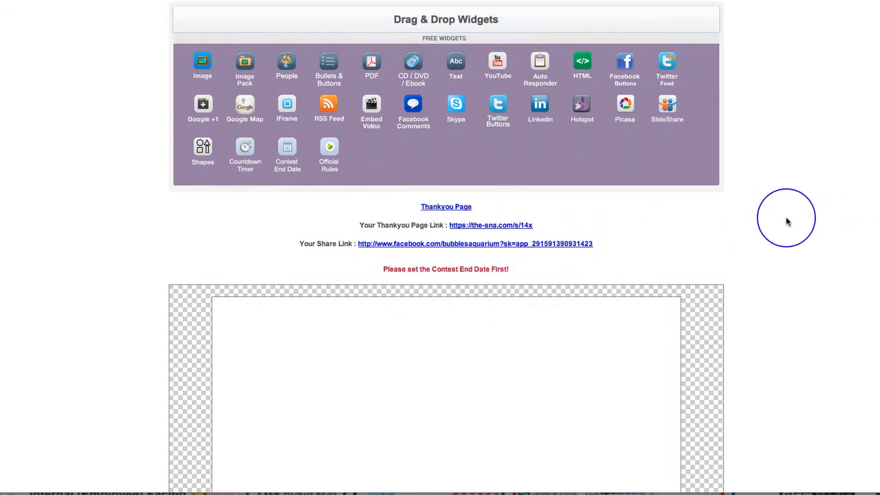
pyautogui.scroll(1, 787, 221)
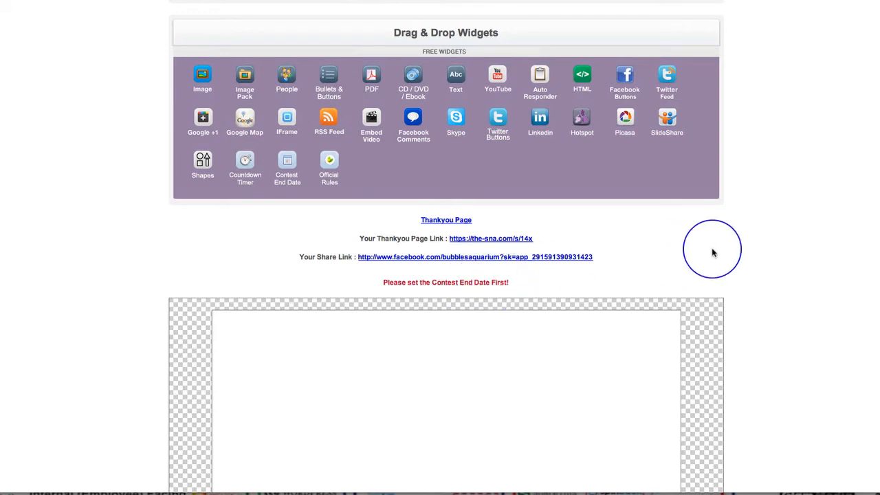
pyautogui.scroll(3, 711, 249)
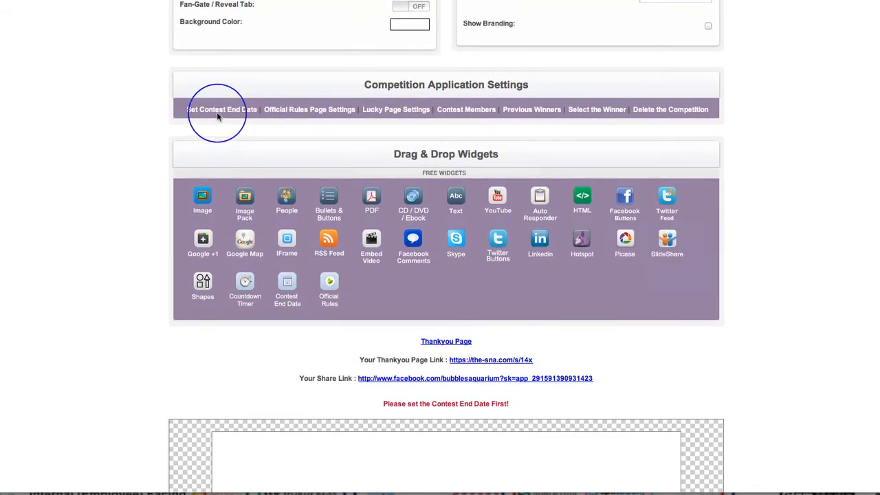
pyautogui.click(223, 111)
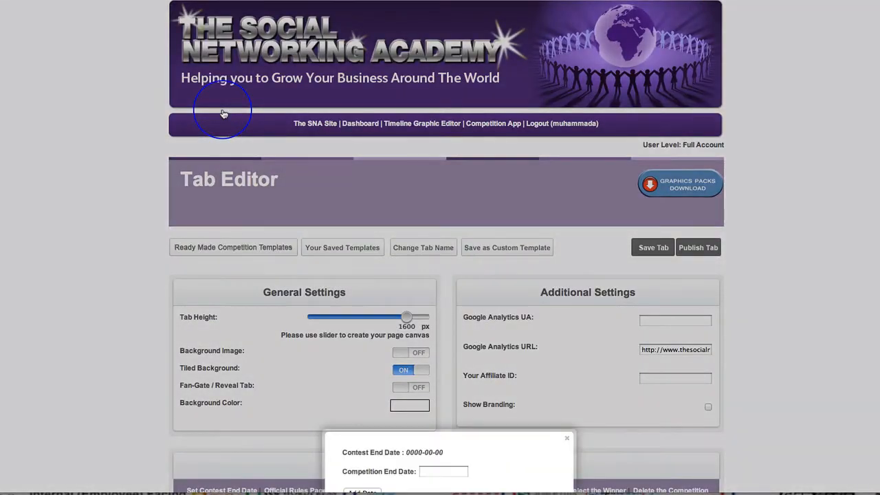
pyautogui.scroll(-3, 565, 305)
pyautogui.click(445, 295)
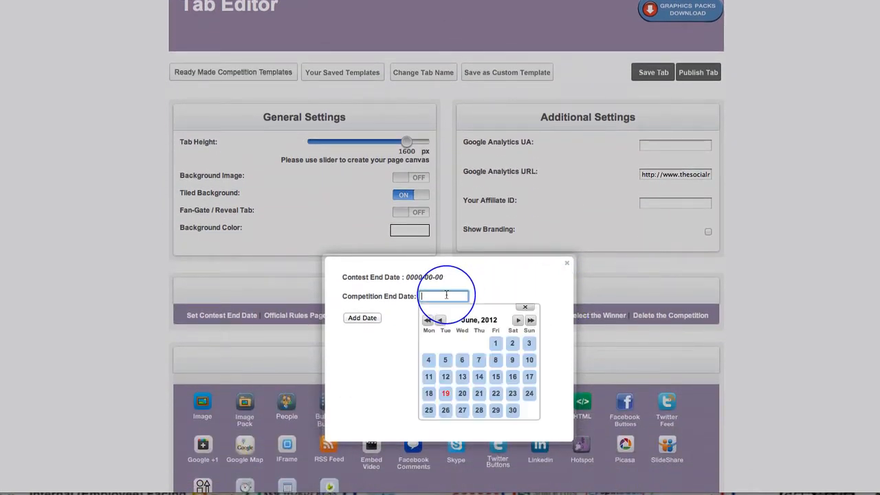
pyautogui.click(512, 410)
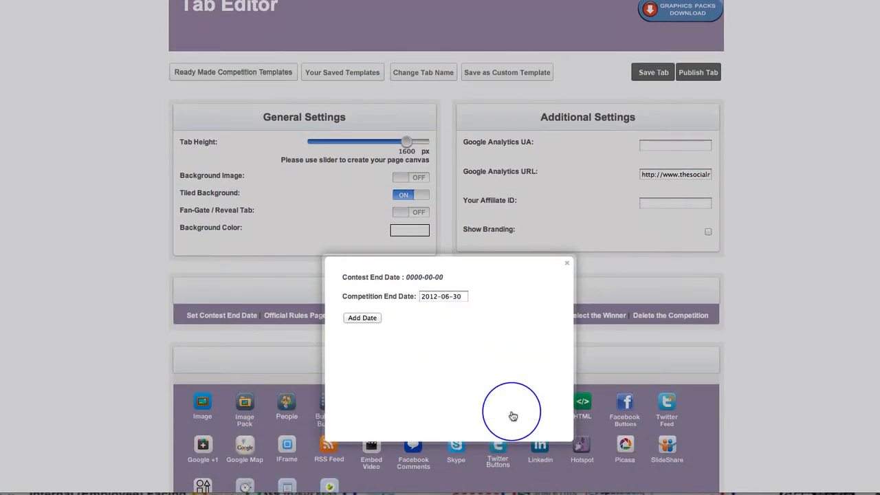
pyautogui.click(357, 319)
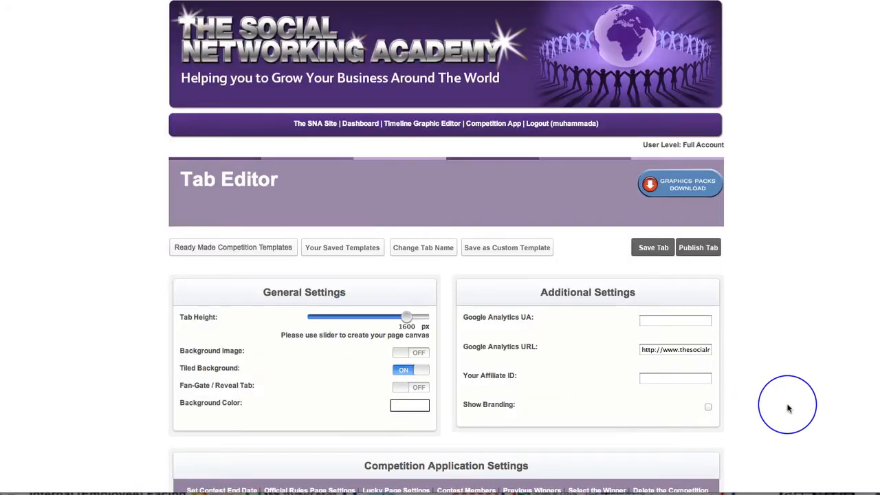
# Examine the blank competition canvas and the required Facebook statement, terms of service and promotion guidelines below it.
pyautogui.scroll(-3, 787, 409)
pyautogui.scroll(-6, 787, 408)
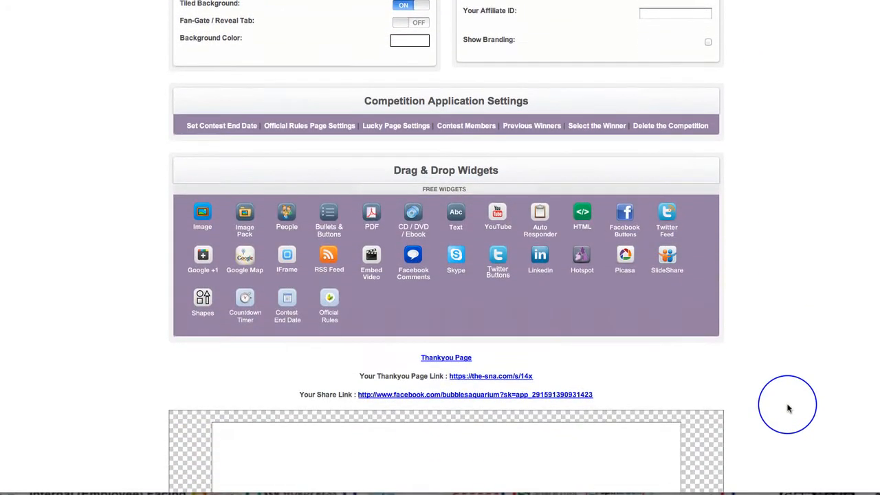
pyautogui.scroll(-5, 787, 408)
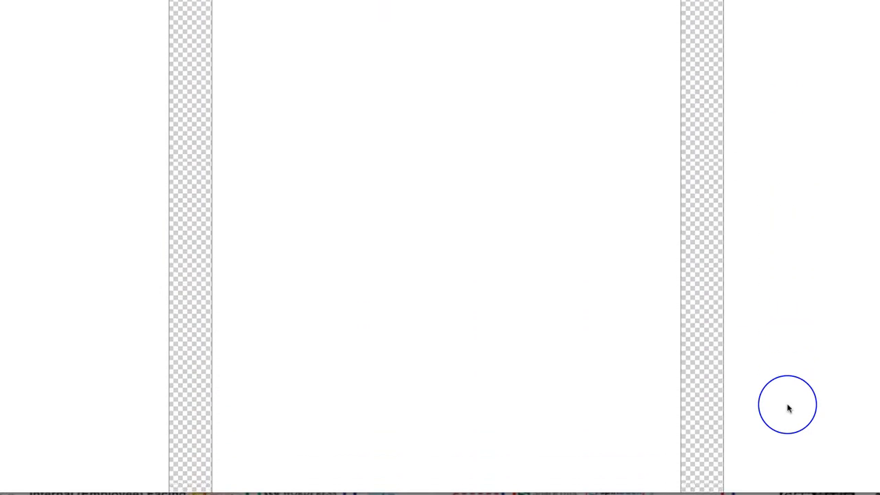
pyautogui.scroll(-3, 787, 409)
pyautogui.scroll(-2, 787, 409)
pyautogui.scroll(5, 787, 408)
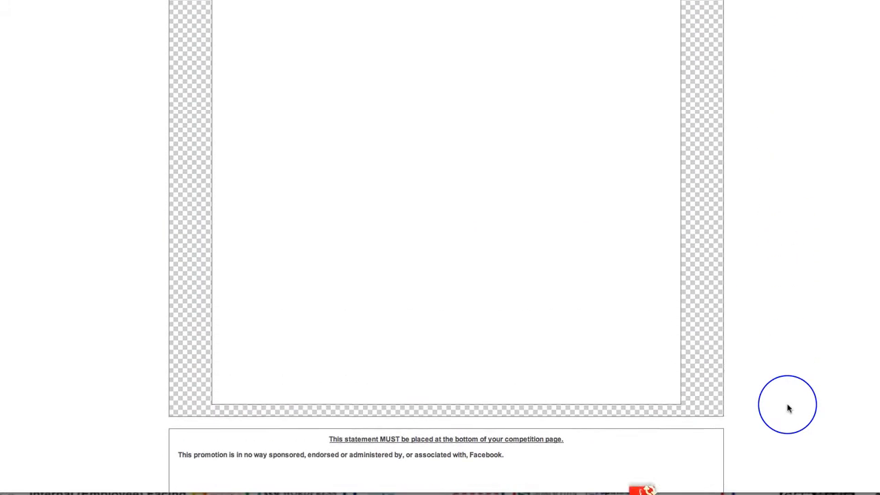
pyautogui.scroll(-5, 787, 409)
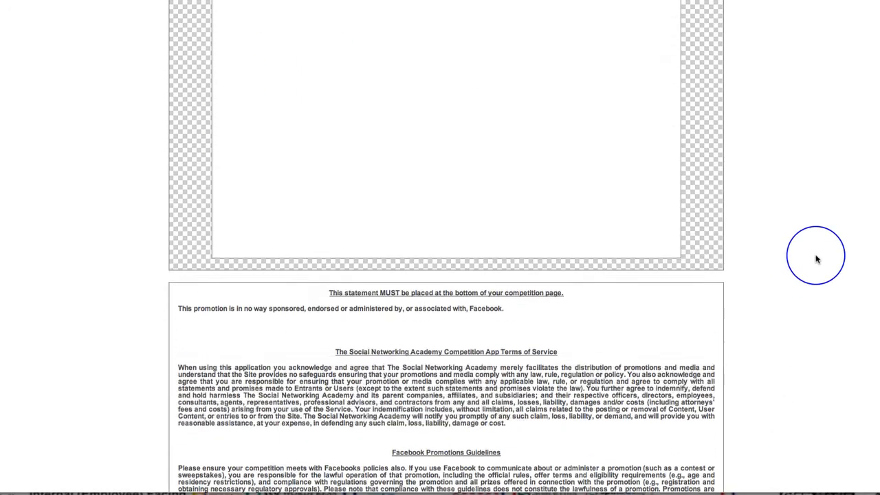
# Apply the ready-made competition template with the torn brown paper banner and coffee ring to the tab.
pyautogui.scroll(6, 815, 255)
pyautogui.scroll(10, 815, 255)
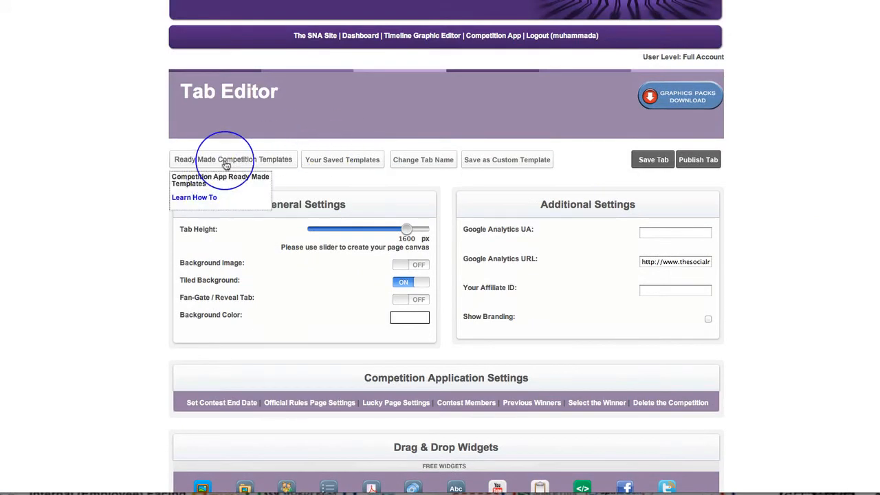
pyautogui.click(225, 164)
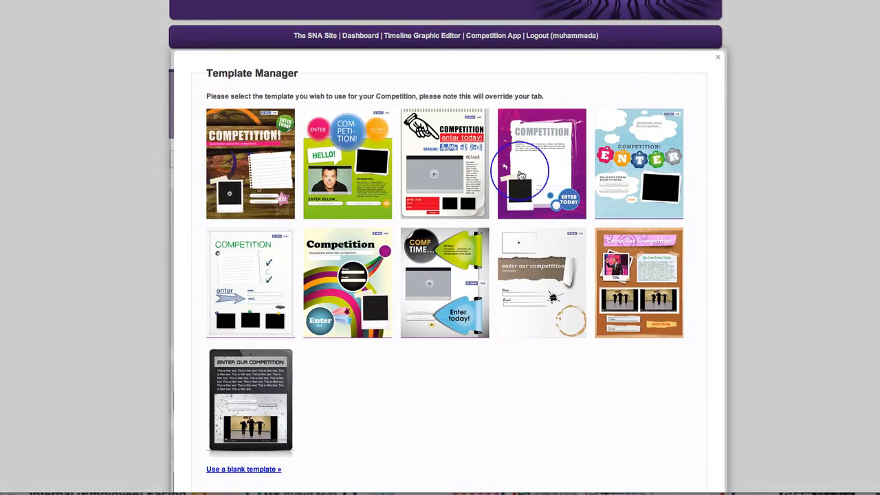
pyautogui.click(541, 295)
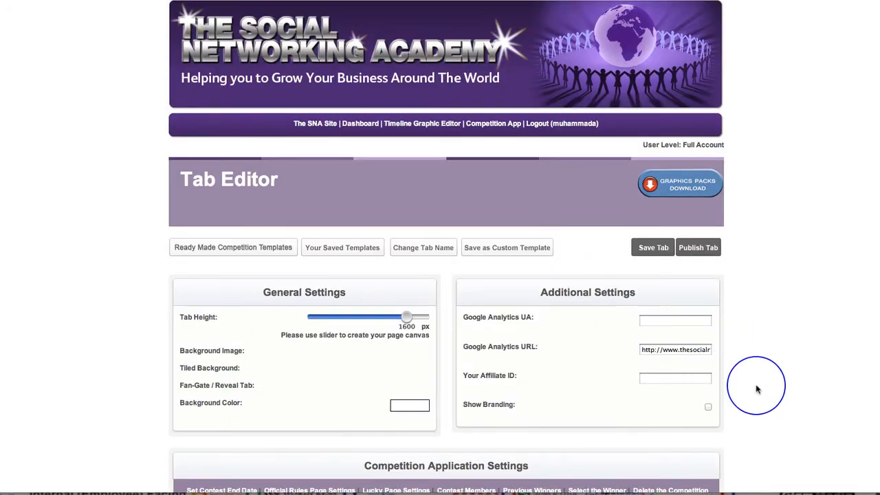
# Review the applied template's video, headline, description and entry form, along with the widgets and competition settings available for customizing it.
pyautogui.scroll(-6, 756, 388)
pyautogui.scroll(-3, 756, 389)
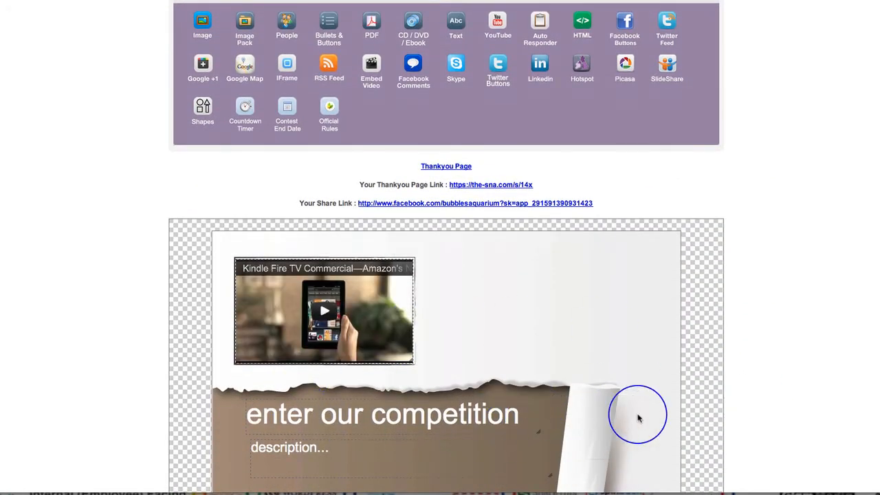
pyautogui.scroll(-7, 637, 413)
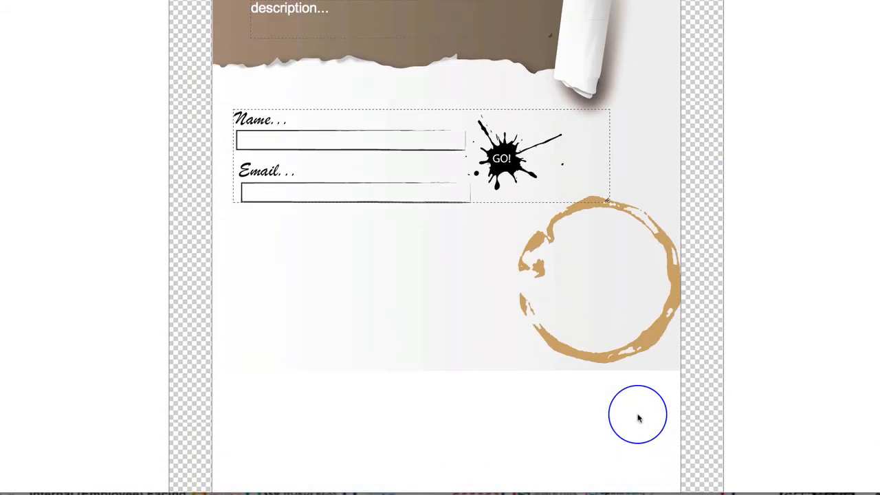
pyautogui.scroll(-4, 638, 417)
pyautogui.scroll(5, 638, 416)
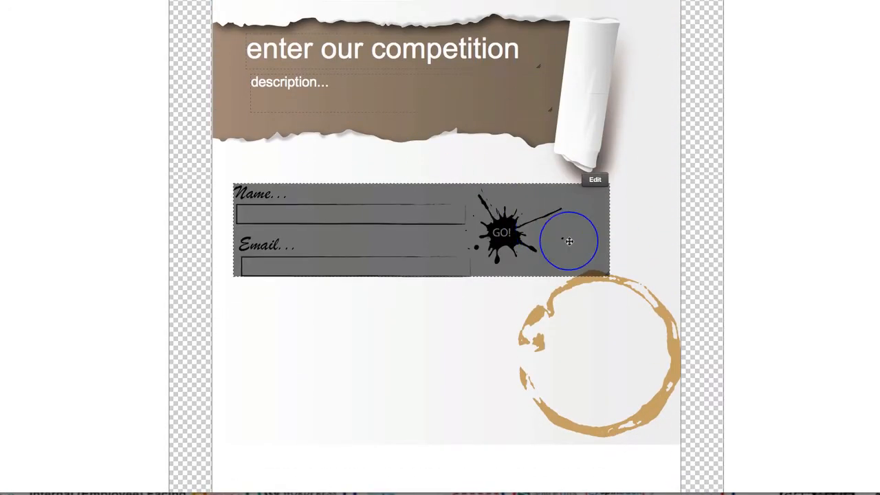
pyautogui.scroll(4, 569, 241)
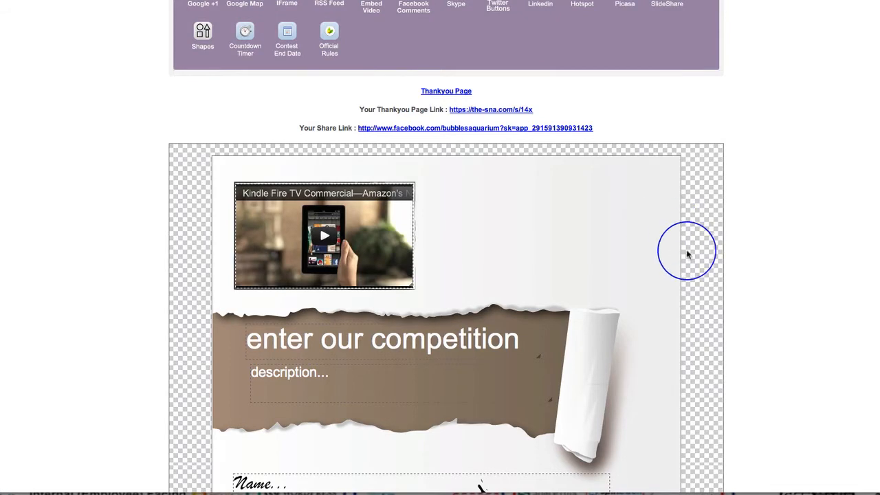
pyautogui.scroll(-2, 694, 266)
pyautogui.scroll(-2, 695, 268)
pyautogui.scroll(8, 695, 268)
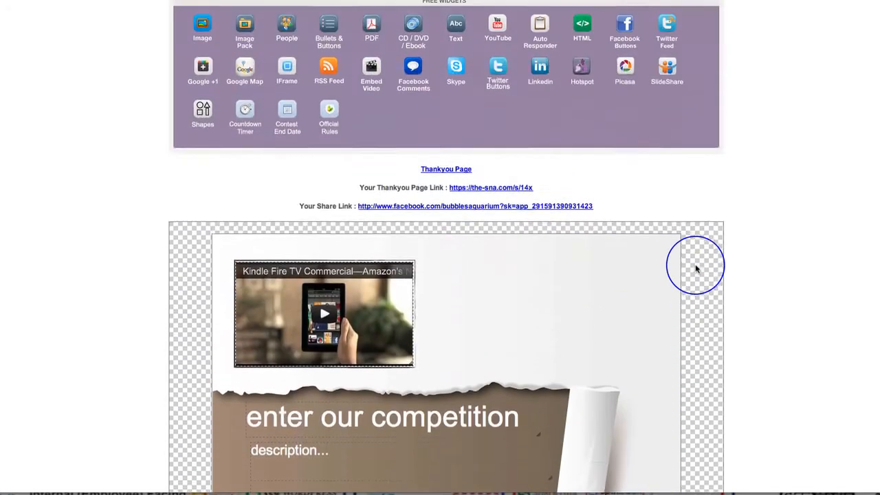
pyautogui.scroll(-3, 696, 268)
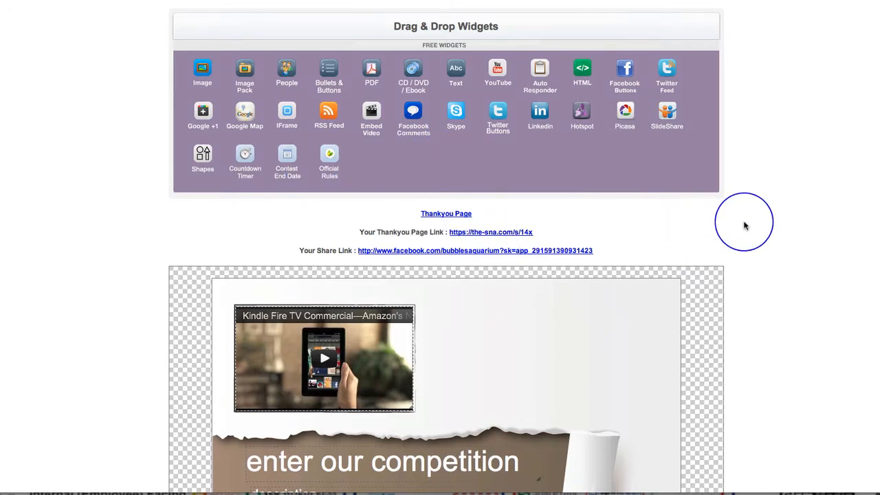
pyautogui.scroll(3, 744, 225)
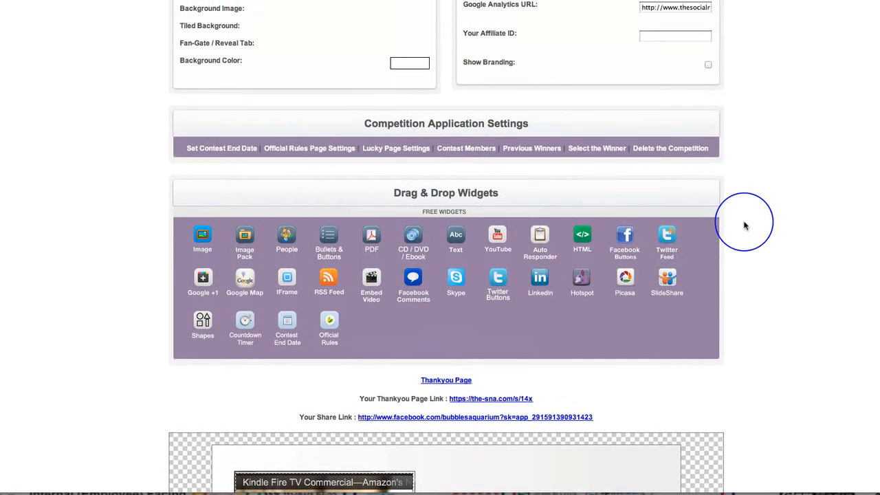
pyautogui.scroll(4, 743, 226)
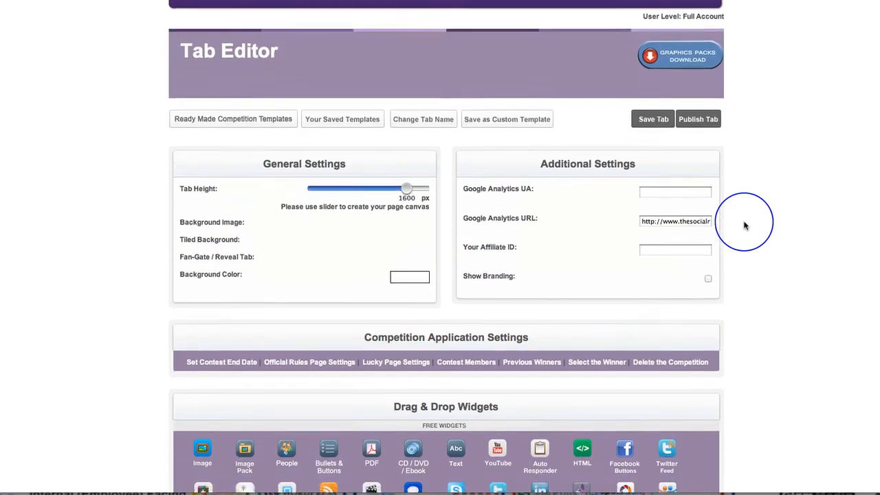
pyautogui.scroll(-6, 744, 226)
pyautogui.scroll(-7, 743, 225)
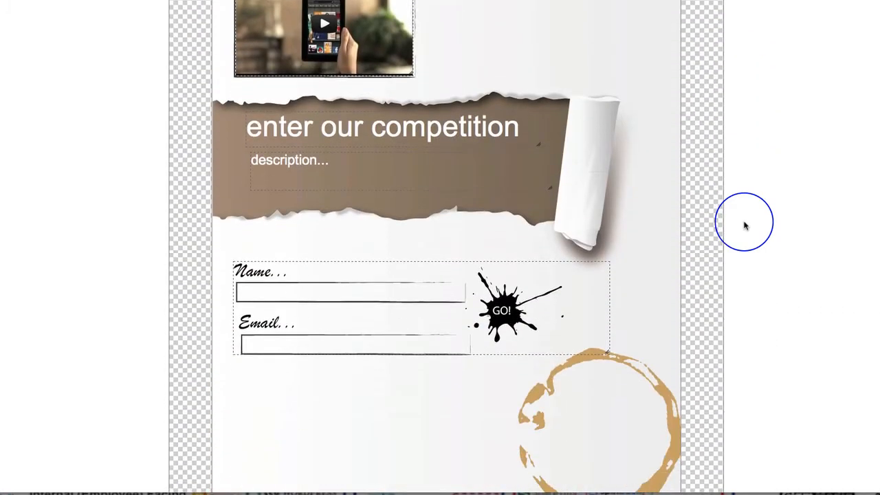
# Save the competition tab with the applied template.
pyautogui.scroll(11, 744, 226)
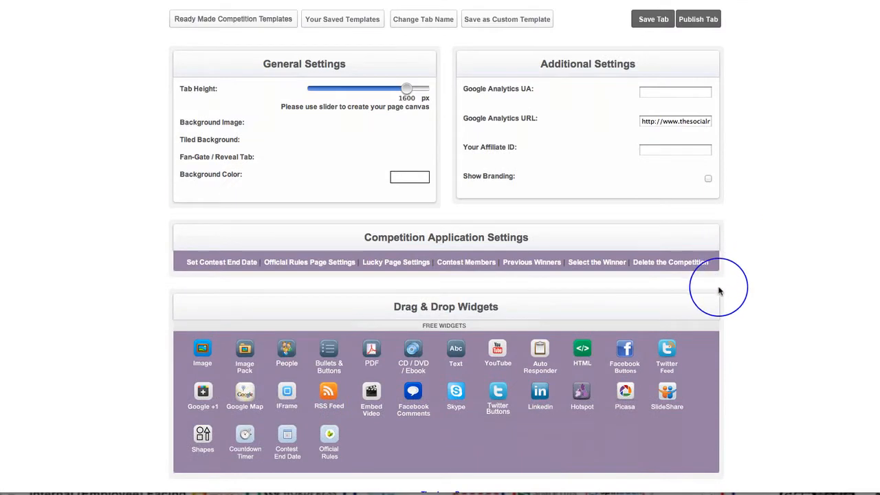
pyautogui.click(652, 22)
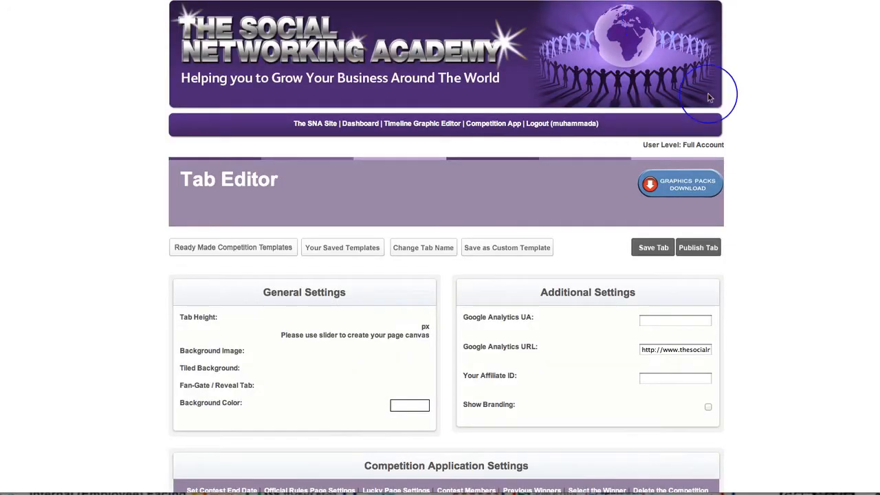
# Review the saved tab's canvas with its video, headline and entry form, and the thank-you page and share links above it.
pyautogui.scroll(-3, 758, 217)
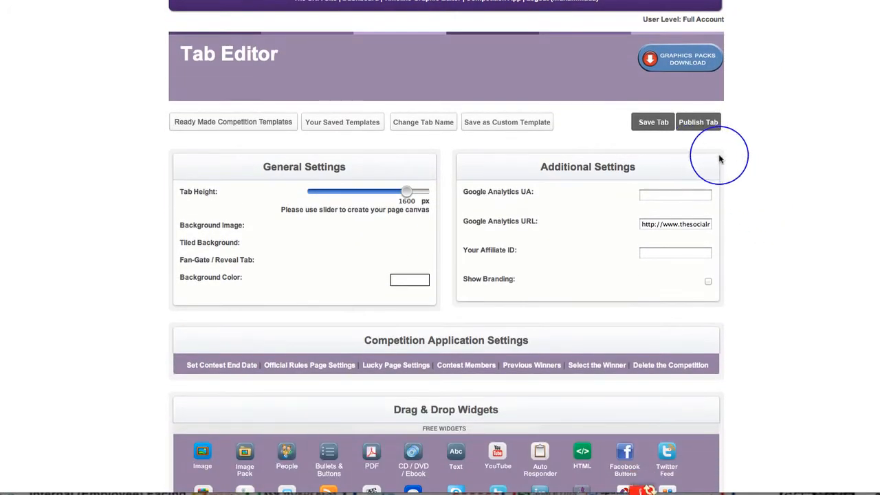
pyautogui.scroll(-13, 722, 301)
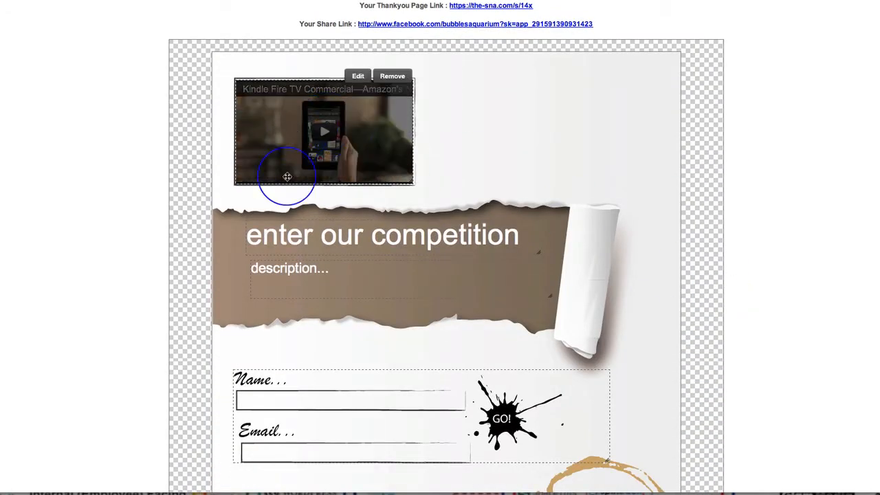
pyautogui.scroll(-5, 771, 361)
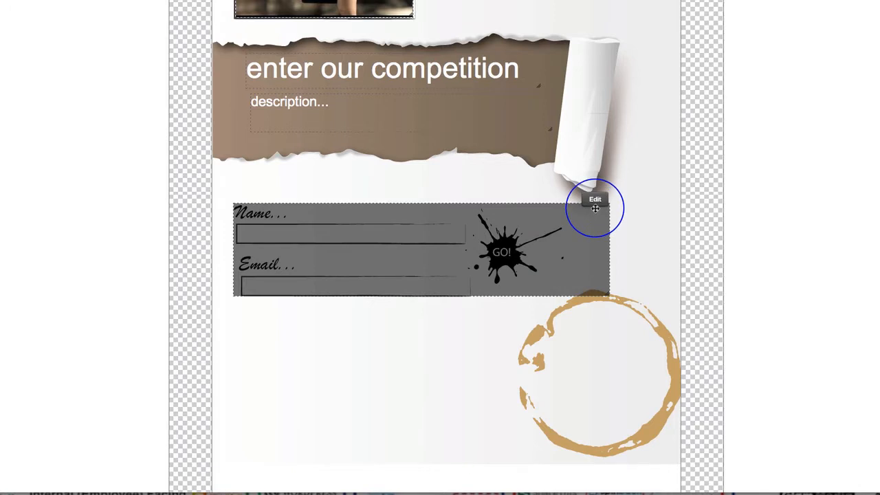
pyautogui.scroll(2, 595, 208)
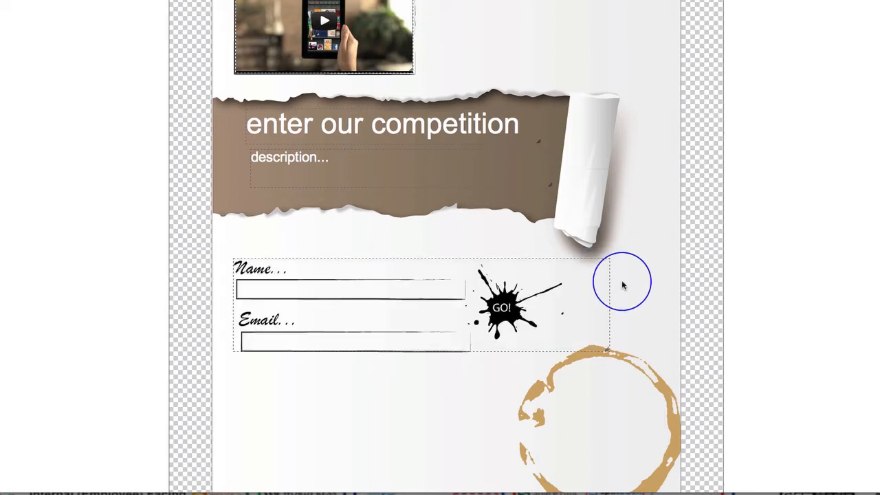
pyautogui.scroll(5, 665, 232)
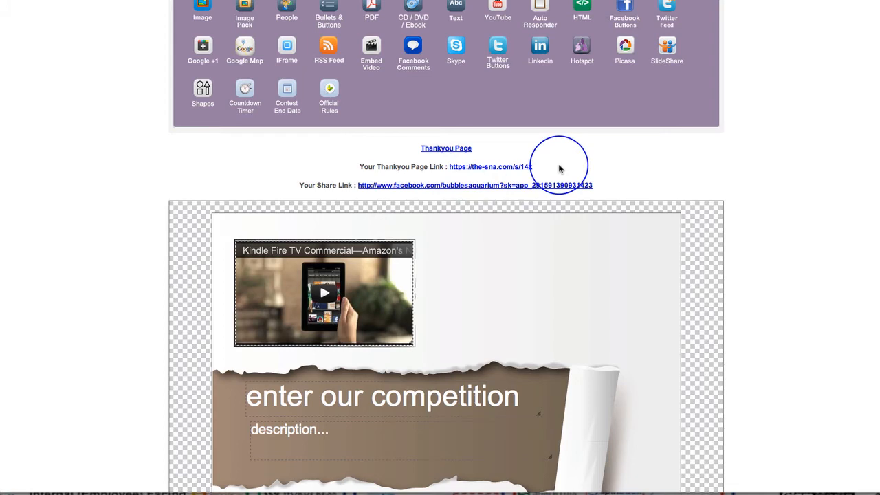
pyautogui.scroll(-3, 558, 169)
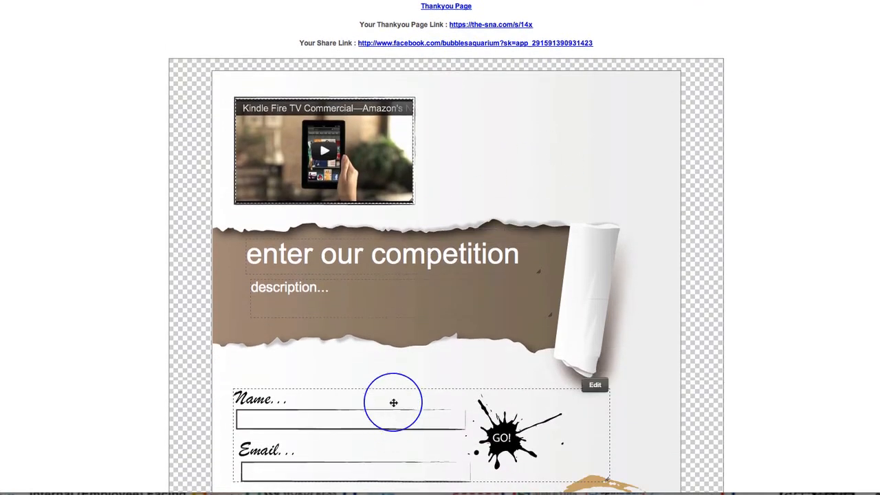
pyautogui.scroll(3, 566, 244)
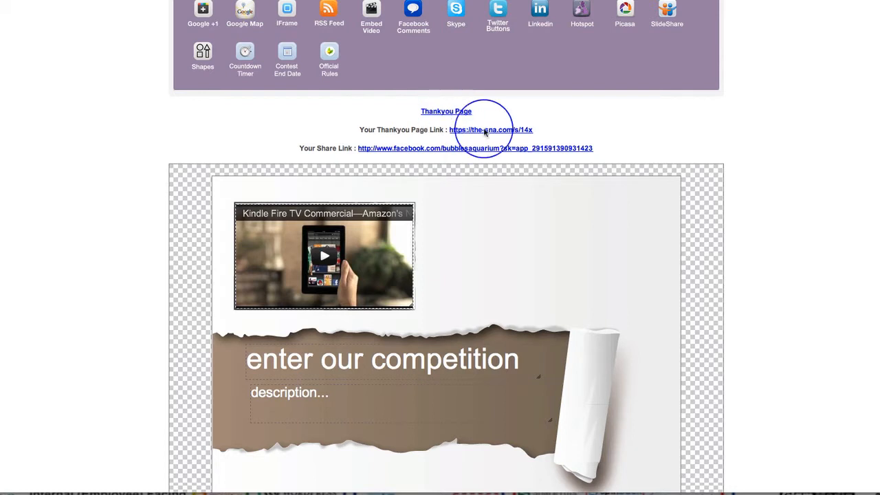
# Copy the competition's thank-you page link shown above the canvas.
pyautogui.scroll(-2, 569, 263)
pyautogui.scroll(2, 570, 266)
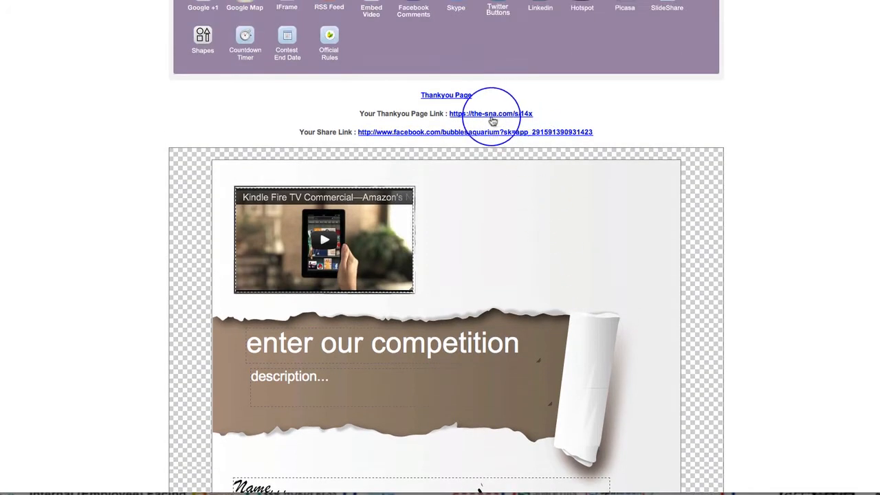
pyautogui.moveTo(534, 116)
pyautogui.mouseDown()
pyautogui.moveTo(494, 112)
pyautogui.moveTo(529, 112)
pyautogui.mouseUp()
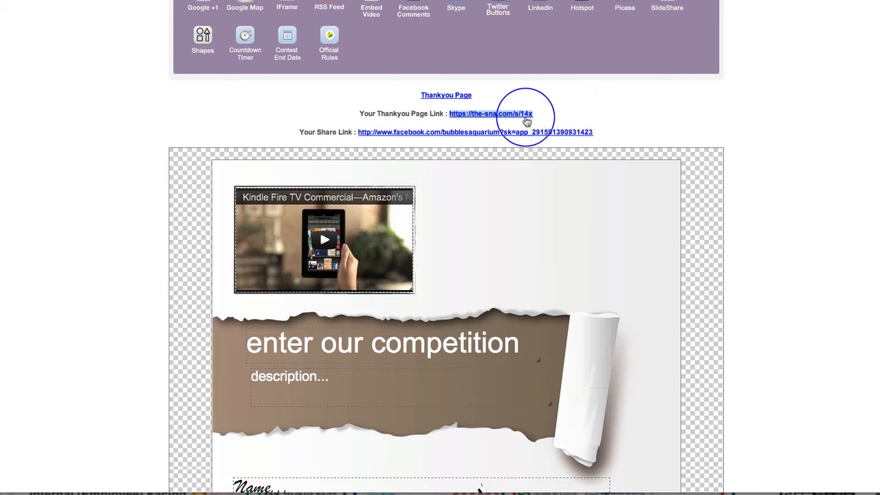
pyautogui.click(348, 0)
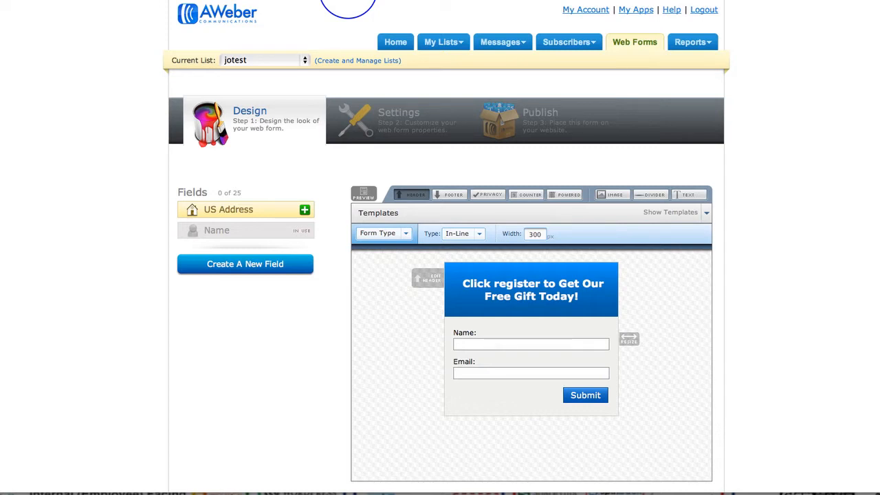
pyautogui.click(410, 122)
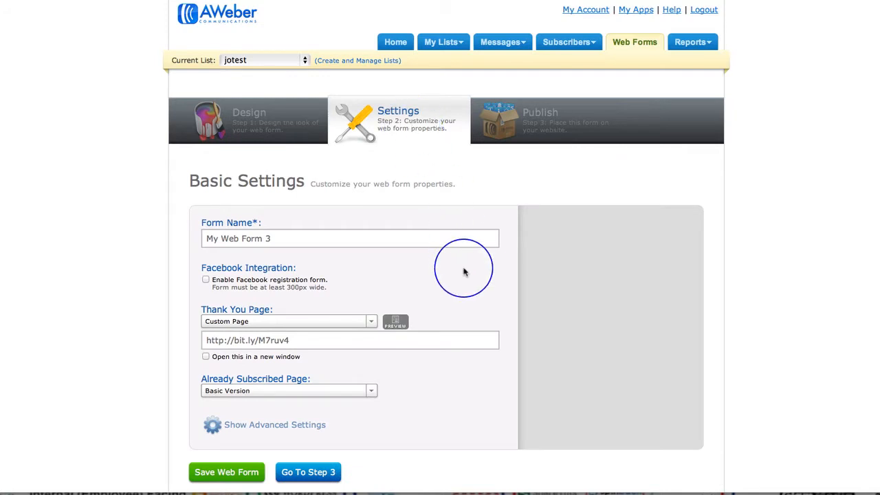
pyautogui.scroll(-3, 463, 267)
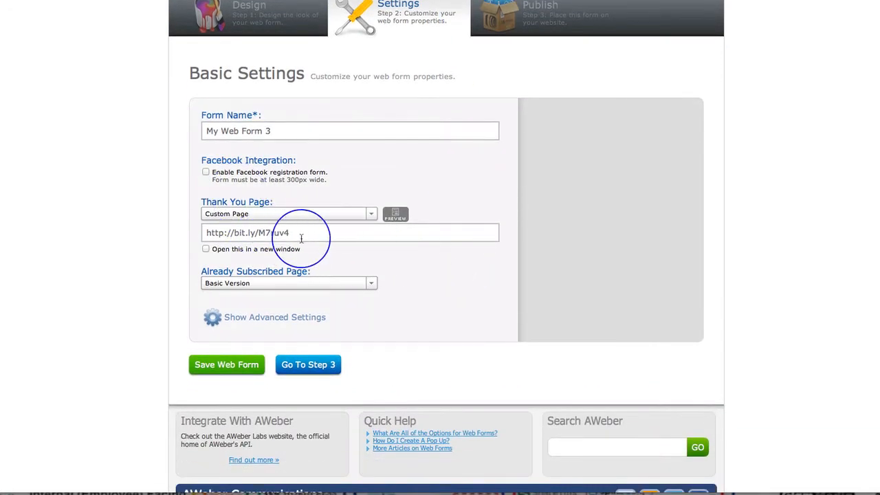
pyautogui.moveTo(295, 234); pyautogui.dragTo(203, 232)
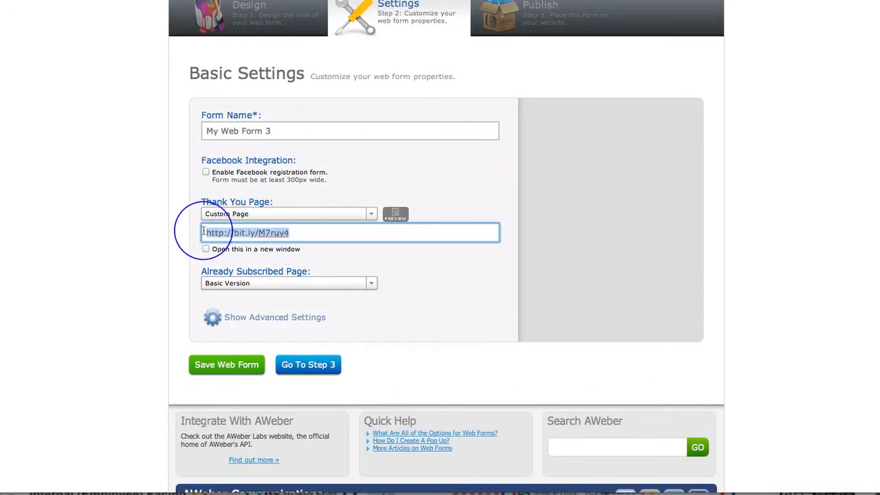
pyautogui.write('https://the-sna.com/s/14x')
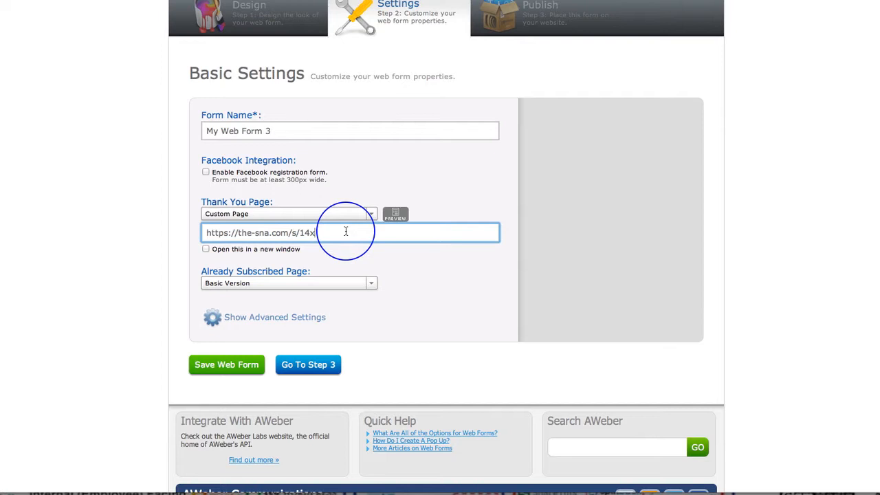
pyautogui.click(236, 365)
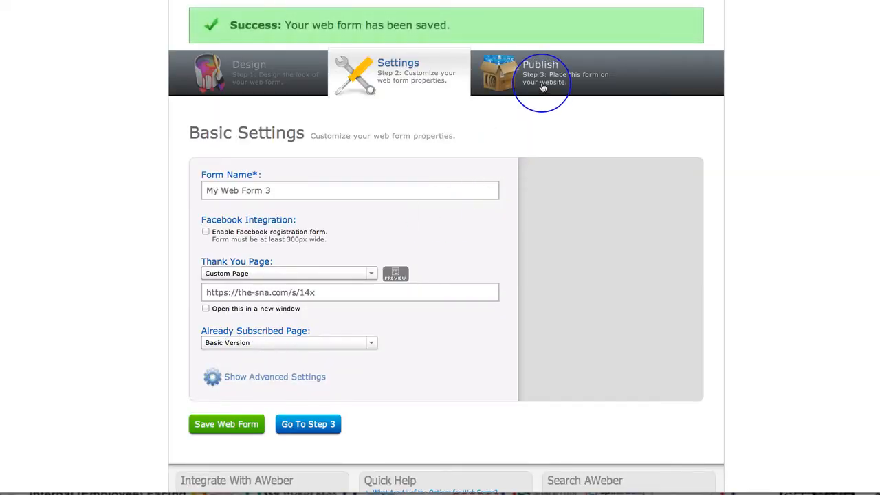
# Publish the web form as self-installed and copy all of its code from the raw HTML version.
pyautogui.click(543, 87)
pyautogui.scroll(-1, 438, 198)
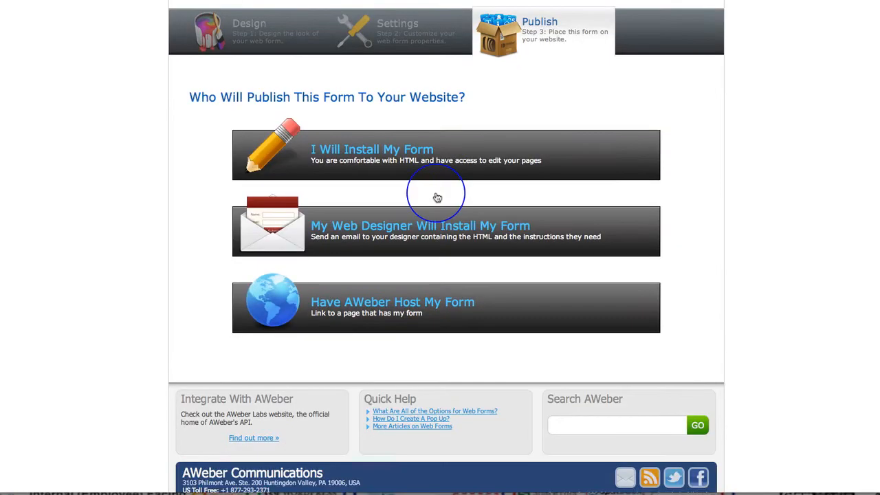
pyautogui.click(436, 164)
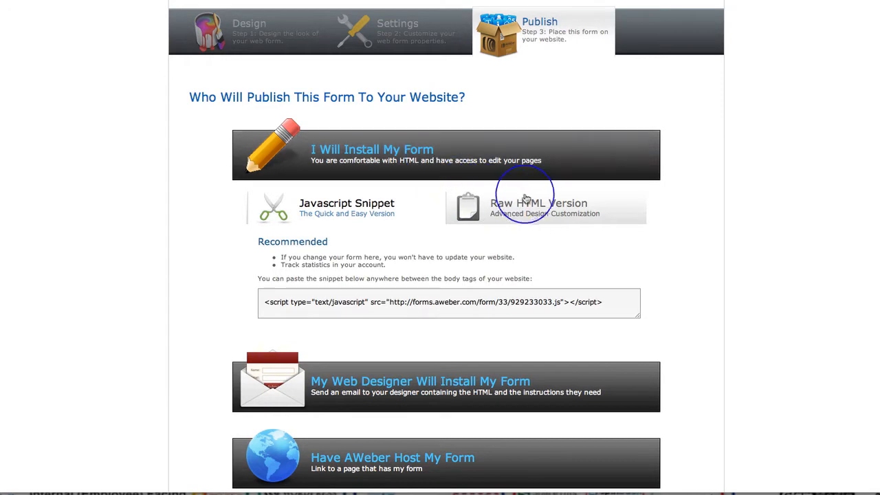
pyautogui.click(526, 198)
pyautogui.scroll(-3, 624, 260)
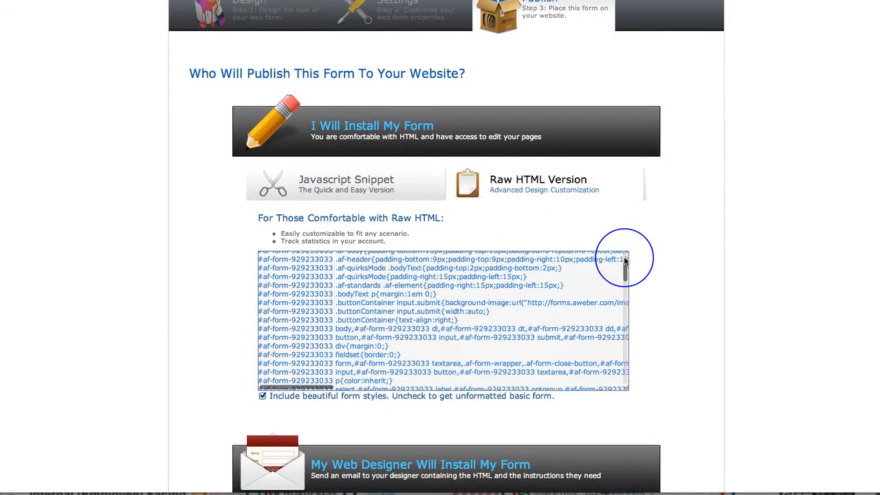
pyautogui.click(465, 312)
pyautogui.rightClick(465, 311)
pyautogui.click(432, 318)
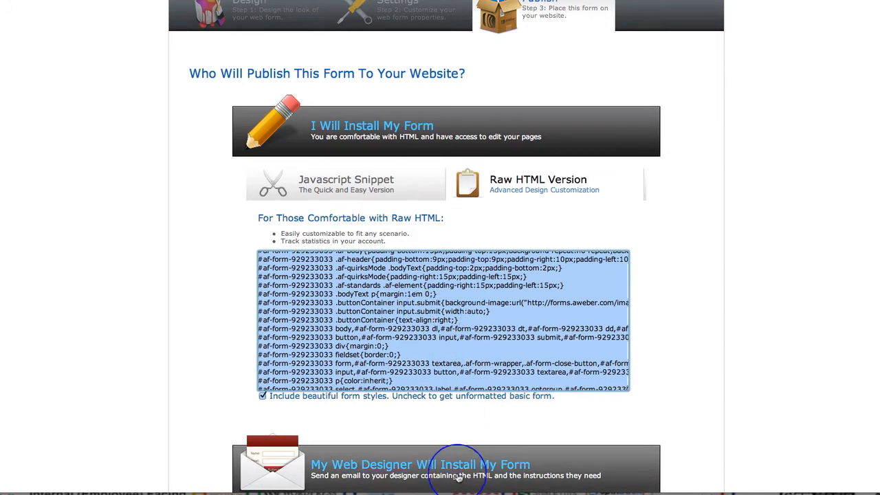
# Create a new TextEdit document and paste the web form's raw HTML code into it.
pyautogui.click(482, 491)
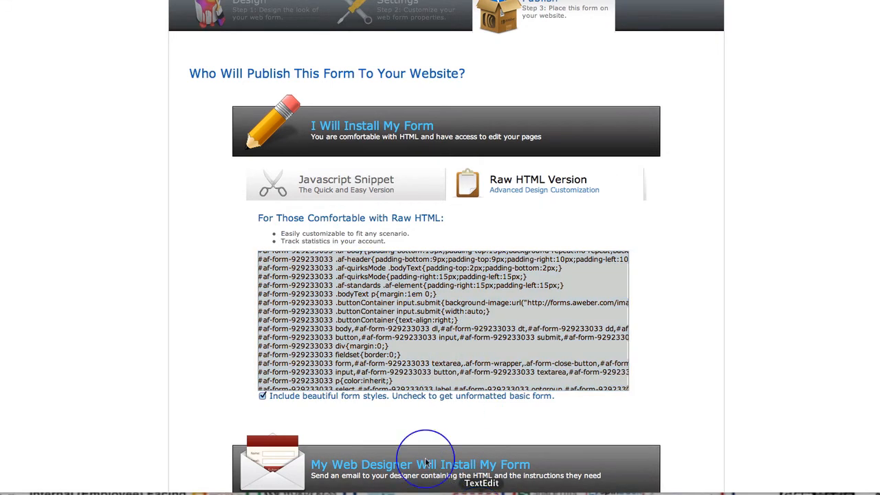
pyautogui.click(36, 0)
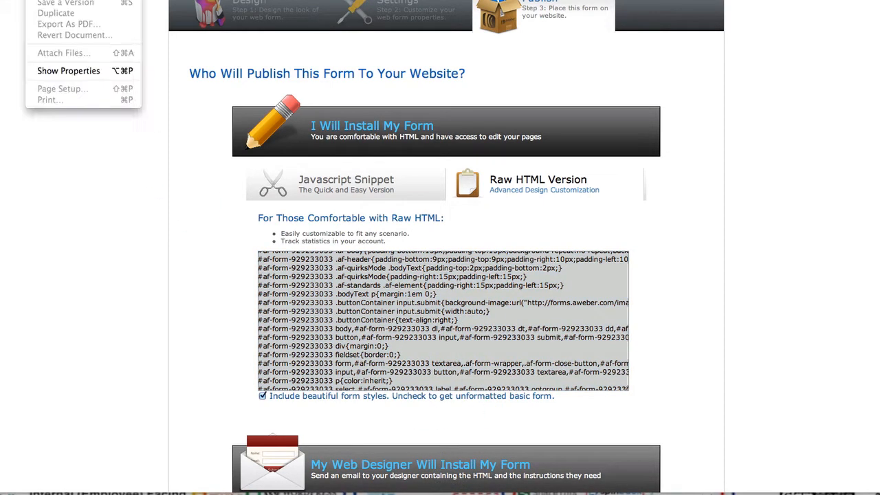
pyautogui.click(47, 0)
pyautogui.moveTo(265, 44); pyautogui.dragTo(368, 47)
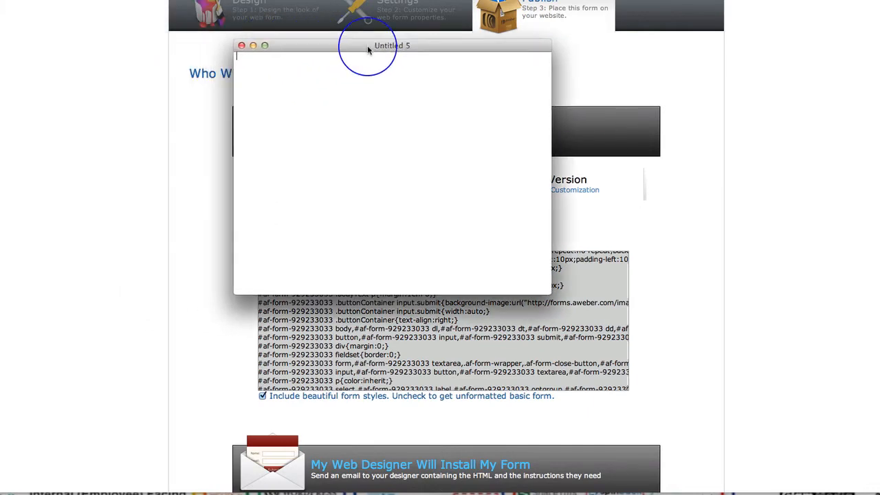
pyautogui.press('super+v')
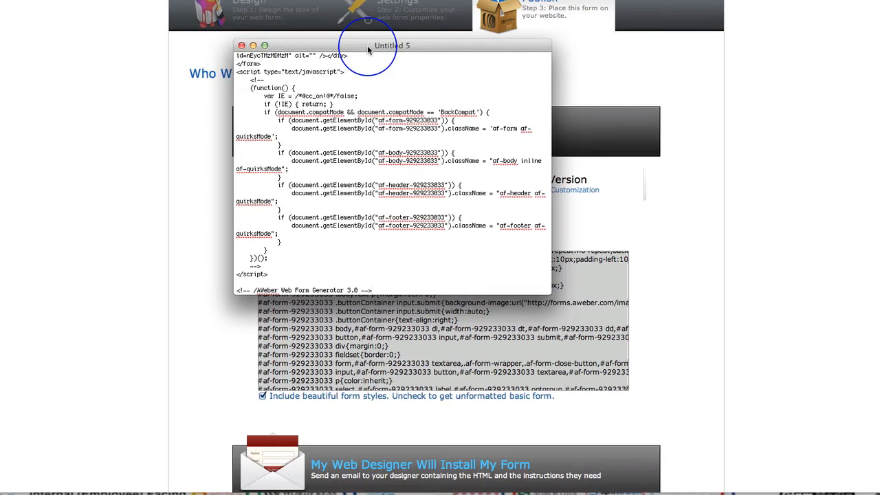
pyautogui.moveTo(368, 49); pyautogui.dragTo(491, 79)
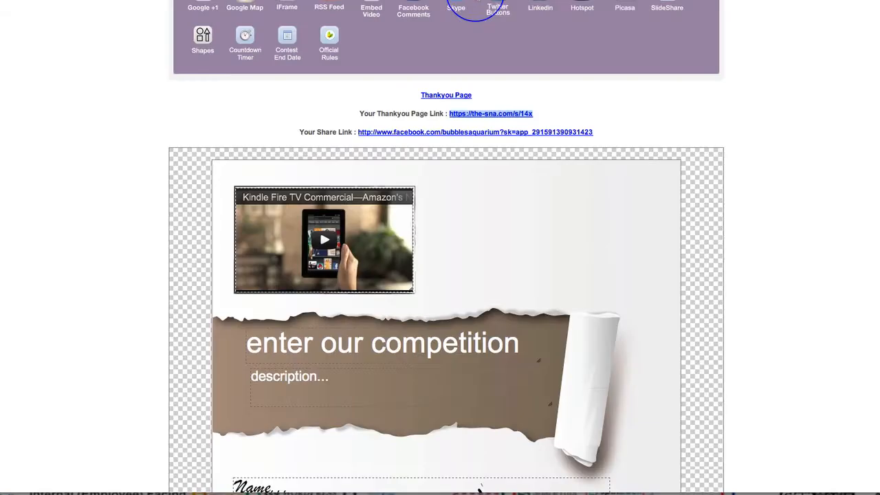
# In the TextEdit document, separate the block of hidden input lines from the surrounding form code with blank lines.
pyautogui.scroll(-5, 526, 417)
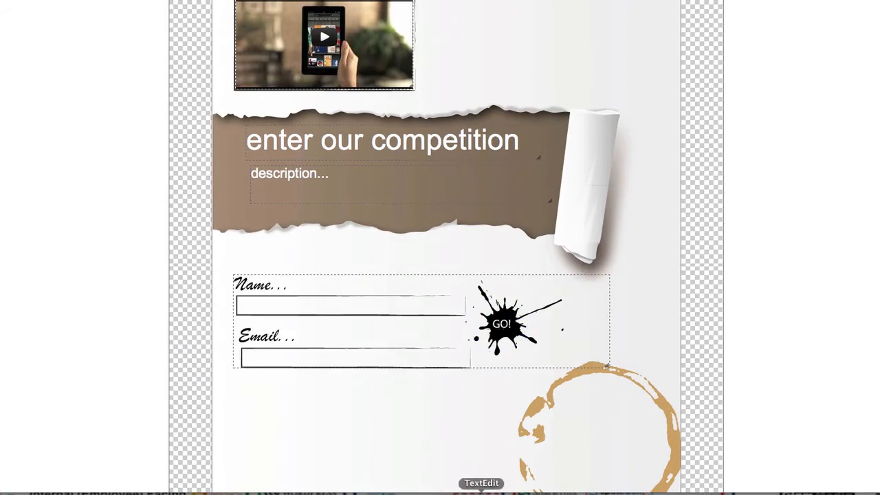
pyautogui.click(481, 489)
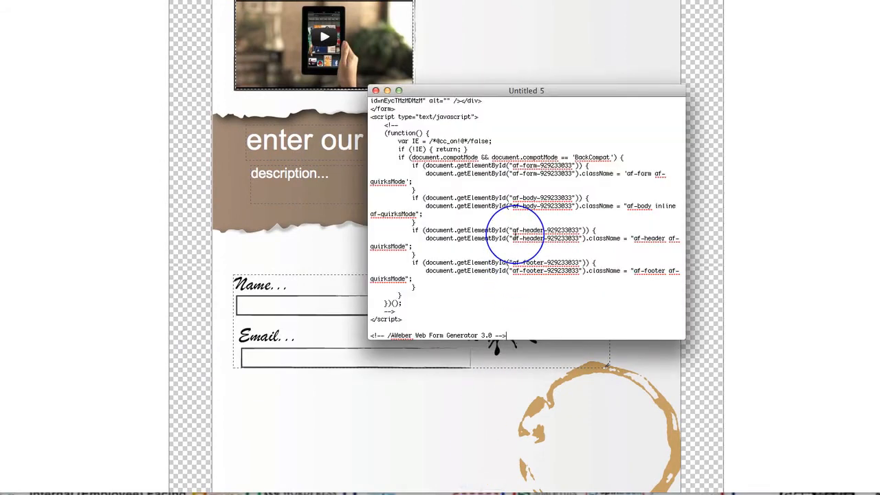
pyautogui.scroll(-1, 512, 231)
pyautogui.scroll(10, 515, 235)
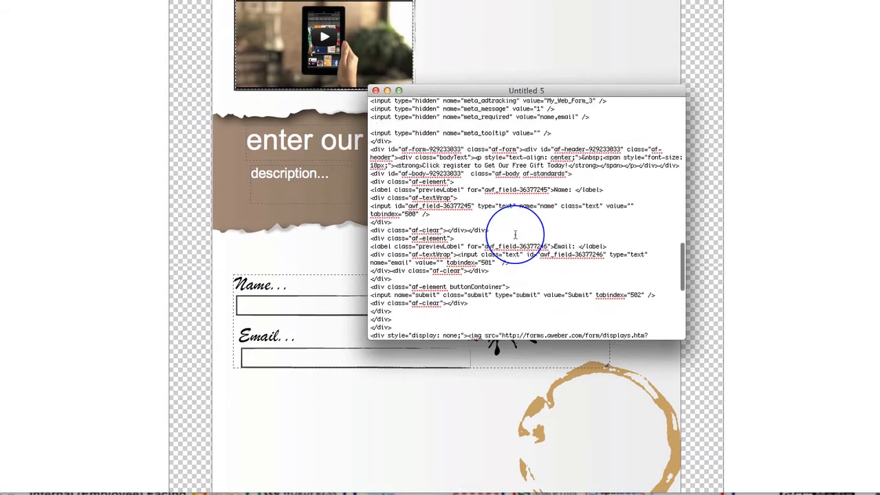
pyautogui.scroll(5, 514, 237)
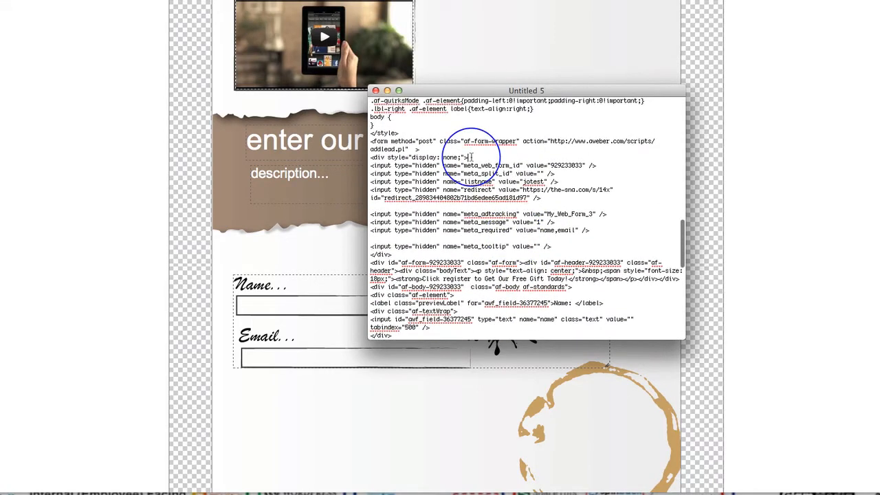
pyautogui.click(469, 158)
pyautogui.press('Return')
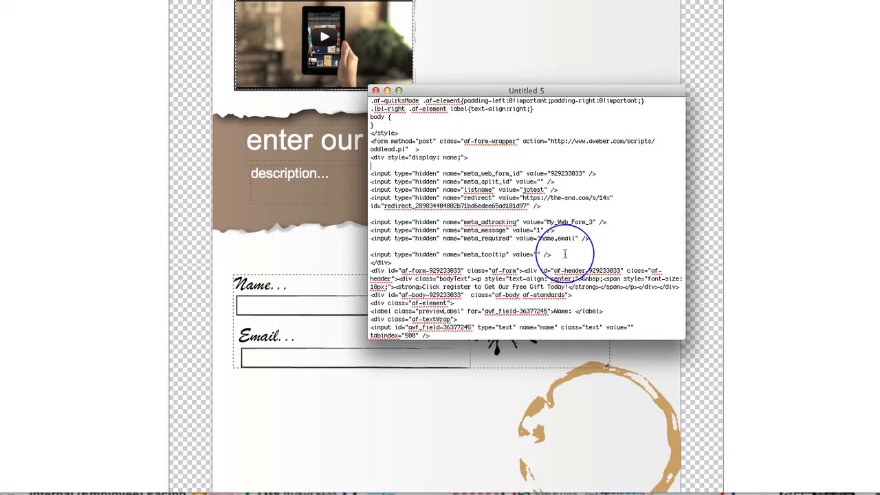
pyautogui.press('Return')
pyautogui.press('Return')
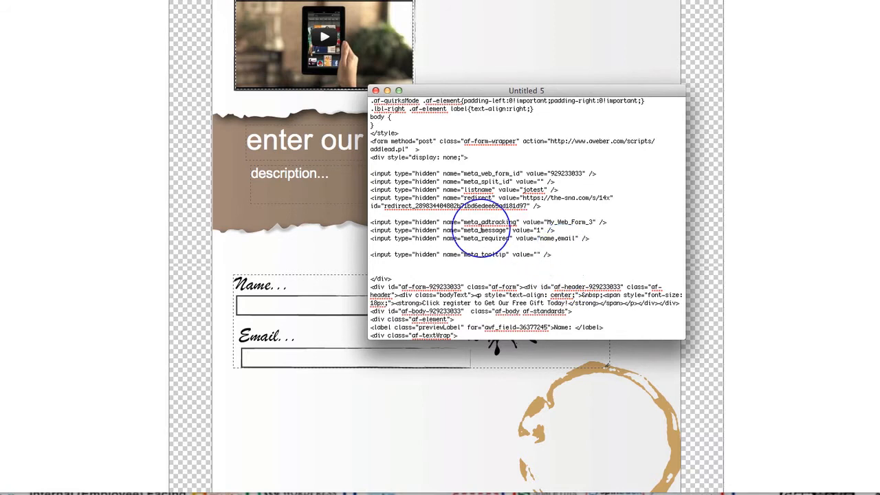
# Copy the block of hidden input lines from the TextEdit document into the entry form's HTML content widget and save the widget.
pyautogui.moveTo(369, 173); pyautogui.dragTo(554, 255)
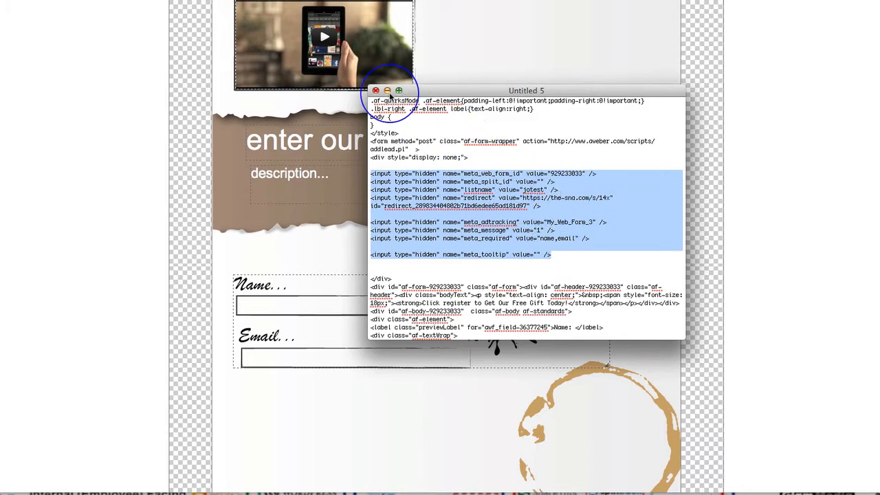
pyautogui.click(375, 90)
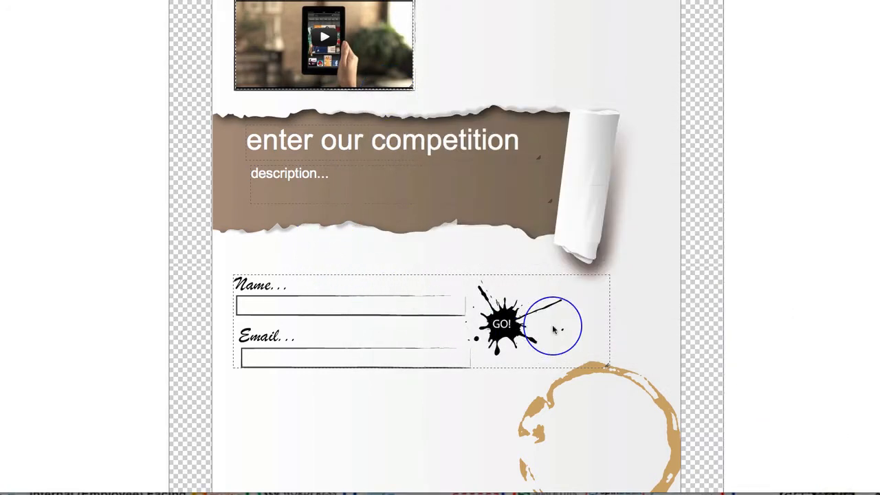
pyautogui.click(594, 271)
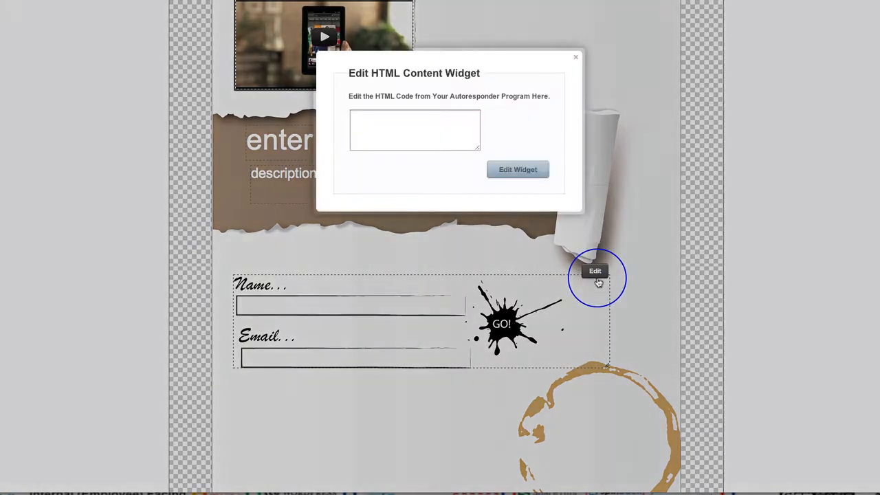
pyautogui.click(414, 128)
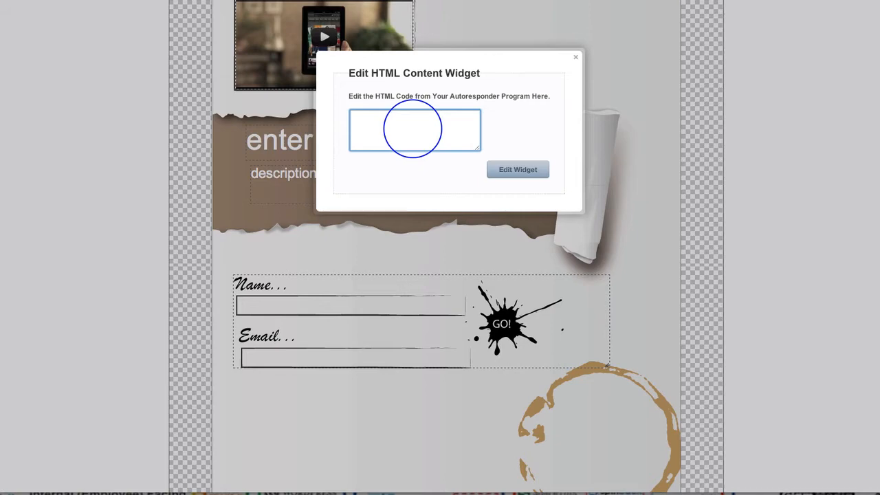
pyautogui.hotkey('ctrl', 'v')
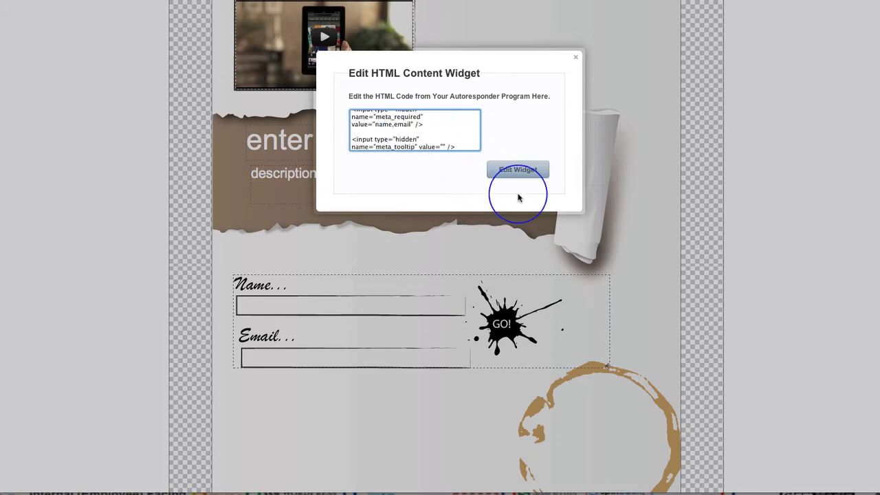
pyautogui.click(520, 170)
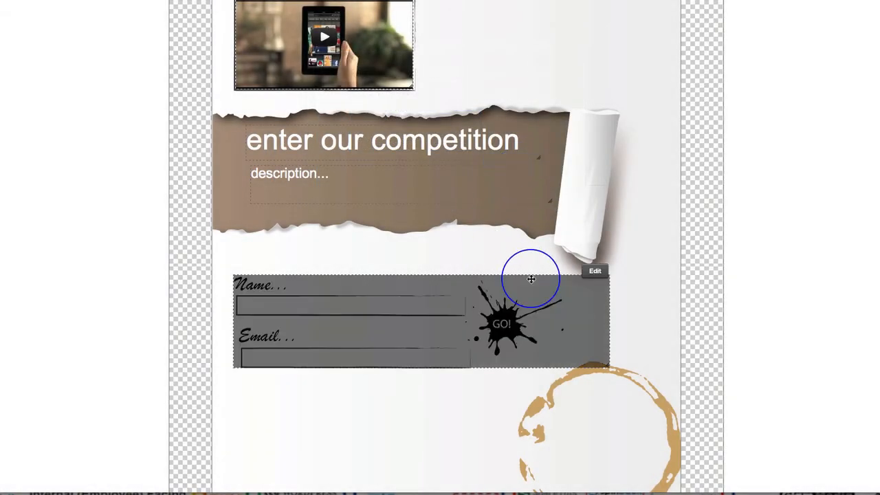
# Copy the required statement "This promotion is in no way sponsored, endorsed or administered by, or associated with, Facebook" from below the tab canvas.
pyautogui.scroll(10, 670, 281)
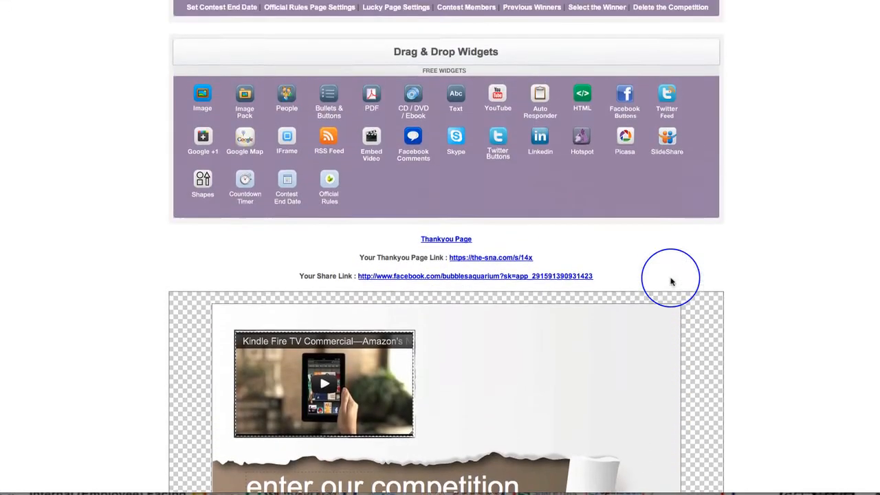
pyautogui.scroll(1, 672, 280)
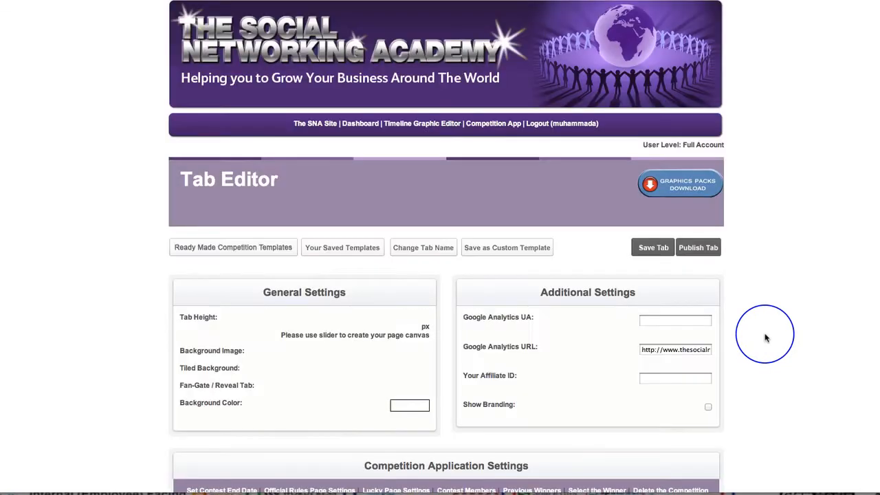
pyautogui.scroll(-10, 771, 416)
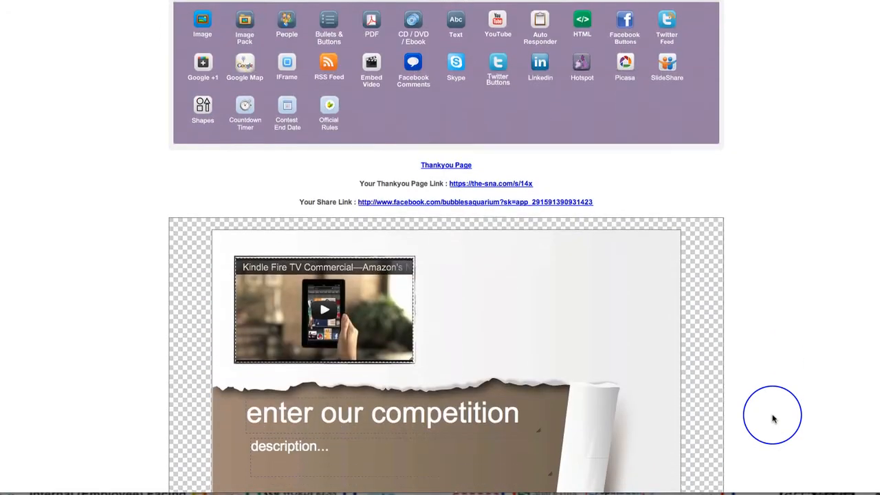
pyautogui.scroll(-1, 772, 418)
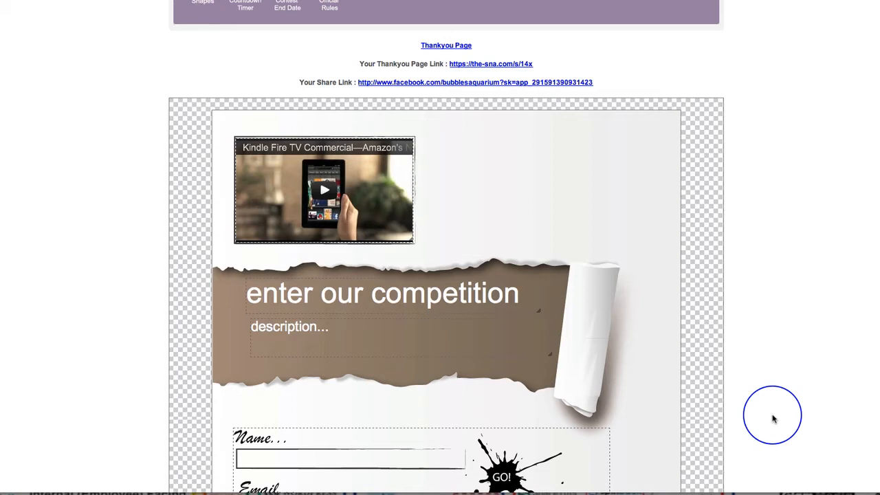
pyautogui.scroll(-10, 772, 418)
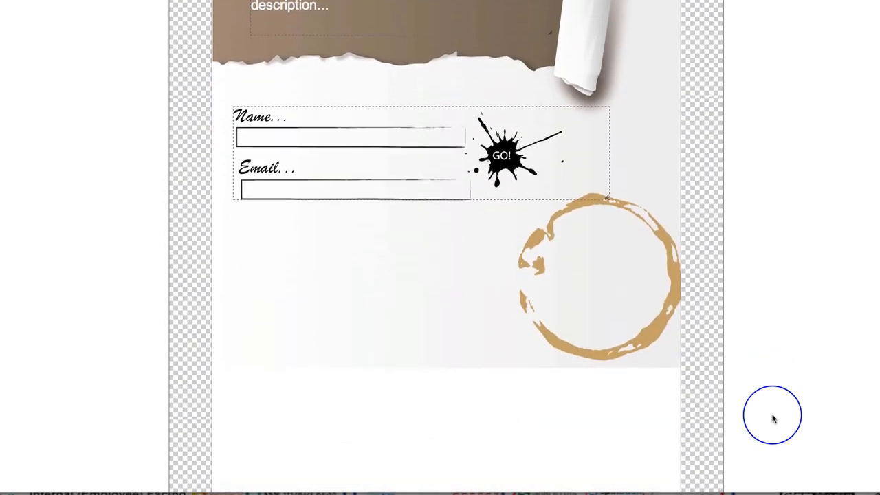
pyautogui.scroll(-4, 772, 419)
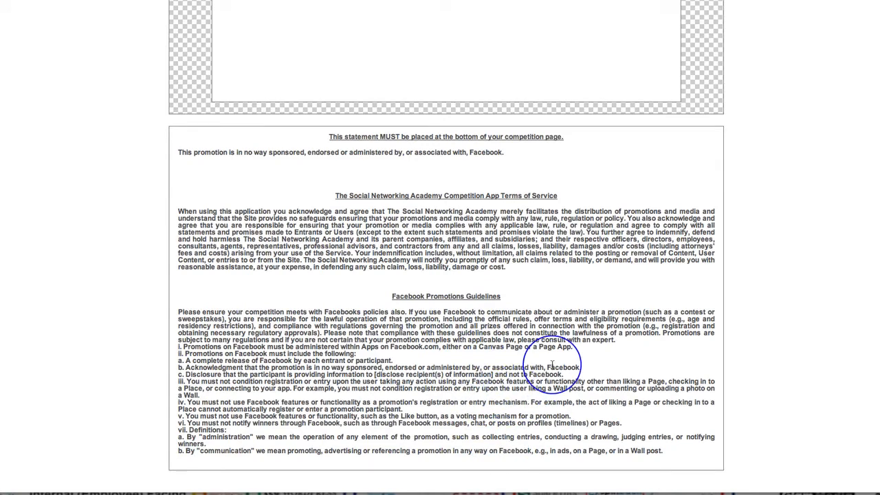
pyautogui.scroll(4, 554, 349)
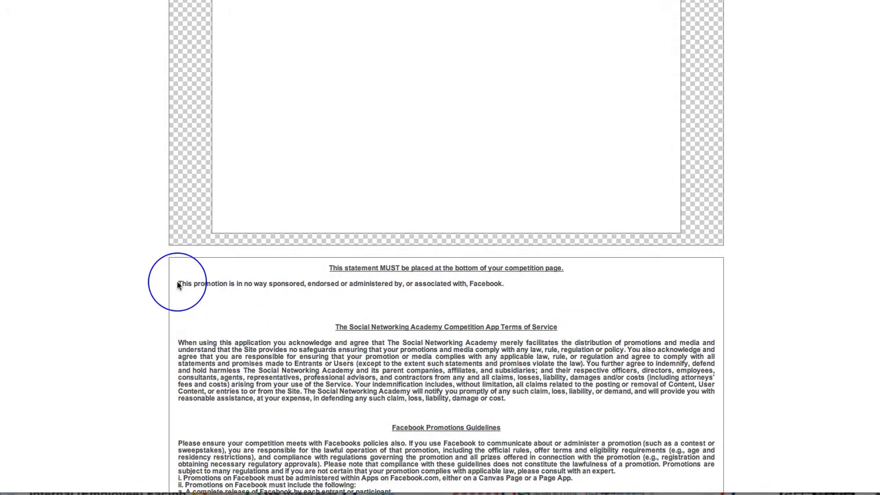
pyautogui.moveTo(177, 283); pyautogui.dragTo(502, 284)
pyautogui.hotkey('ctrl', 'c')
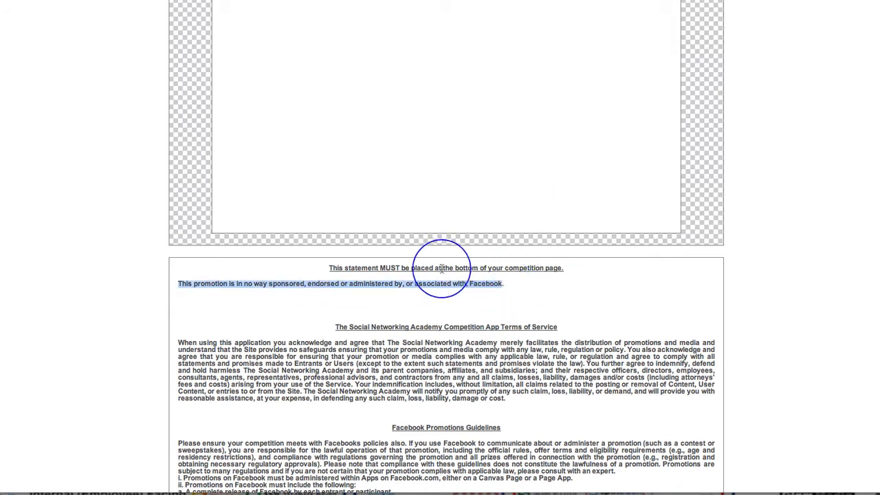
# Place a Text widget on the tab canvas and paste the copied promotion statement into its editor.
pyautogui.scroll(10, 648, 199)
pyautogui.scroll(5, 648, 199)
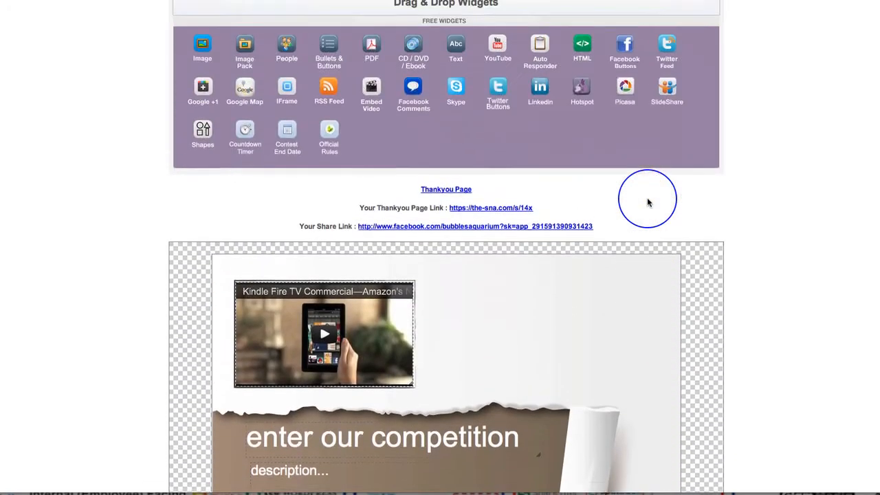
pyautogui.moveTo(457, 62); pyautogui.dragTo(461, 343)
pyautogui.hotkey('ctrl', 'v')
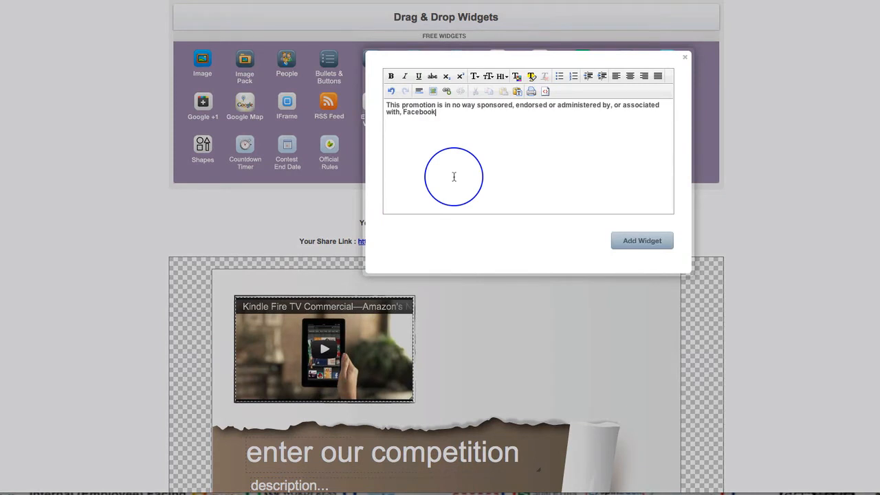
# Format the whole promotion statement as bold text in font size 3 and add the widget to the tab.
pyautogui.hotkey('ctrl', 'a')
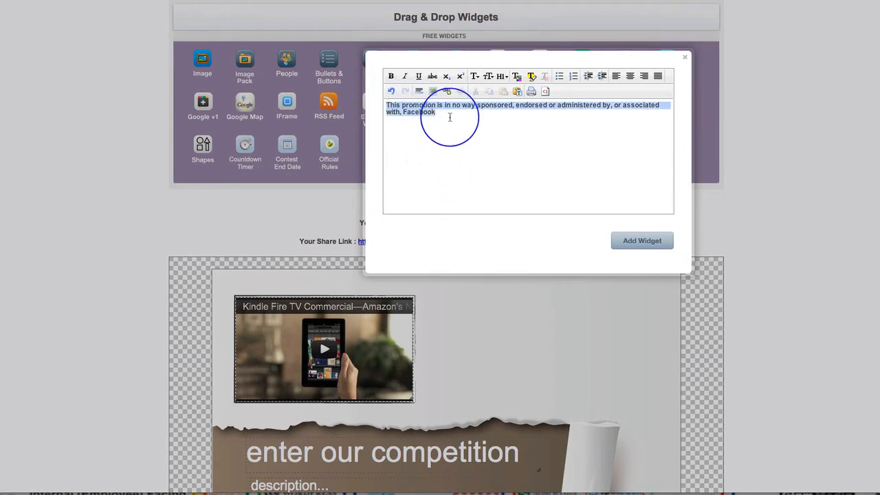
pyautogui.click(390, 75)
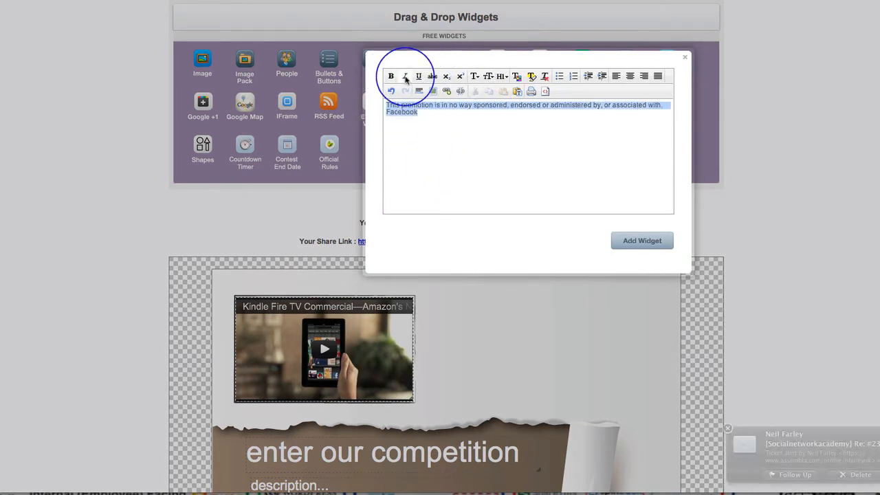
pyautogui.click(391, 75)
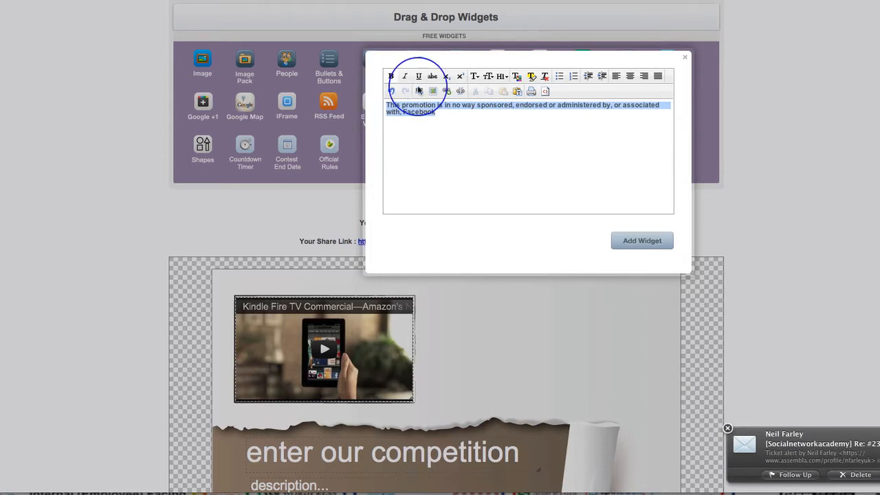
pyautogui.click(490, 76)
pyautogui.click(490, 160)
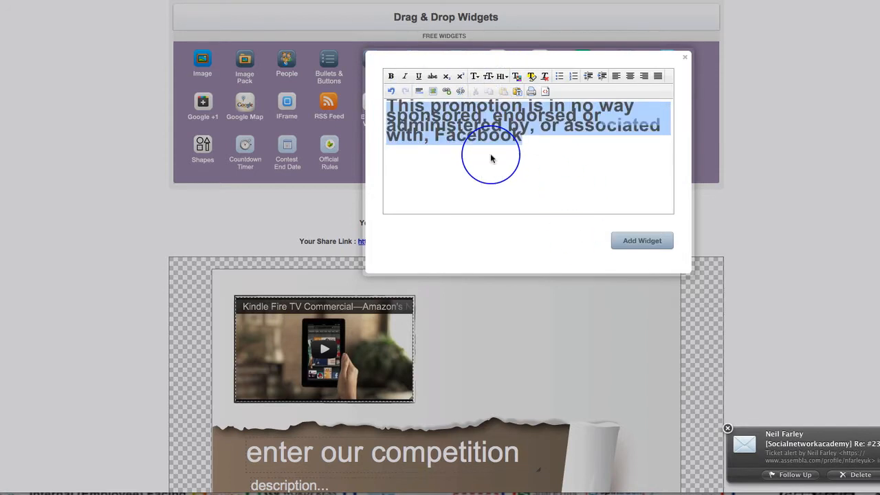
pyautogui.click(490, 77)
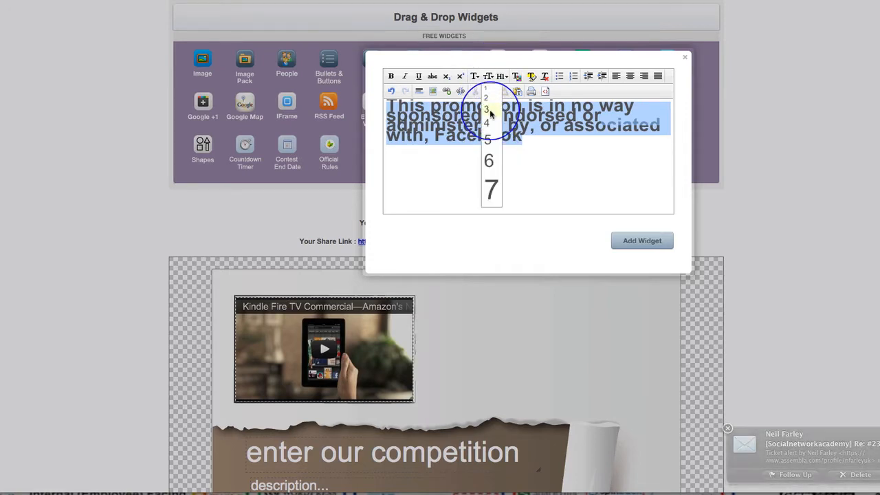
pyautogui.click(490, 97)
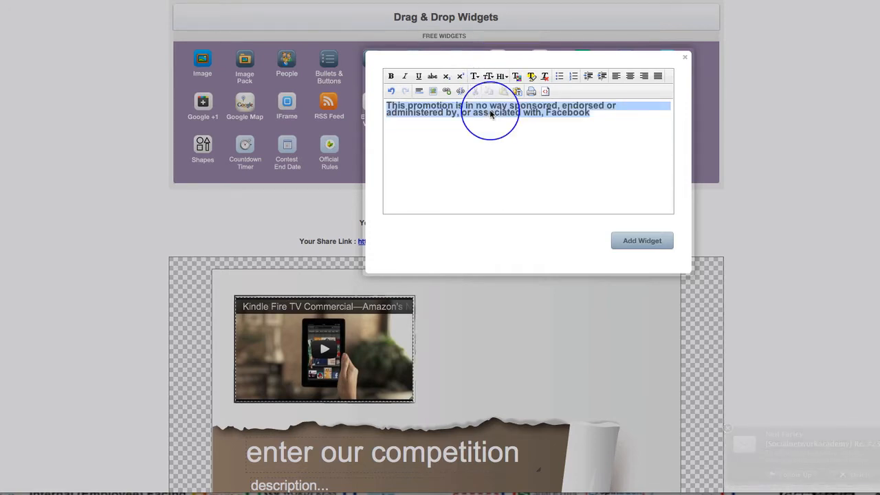
pyautogui.click(616, 240)
# Move the promotion statement below the background image's lower edge and reshape its box into a wide, two-line strip.
pyautogui.scroll(-5, 615, 310)
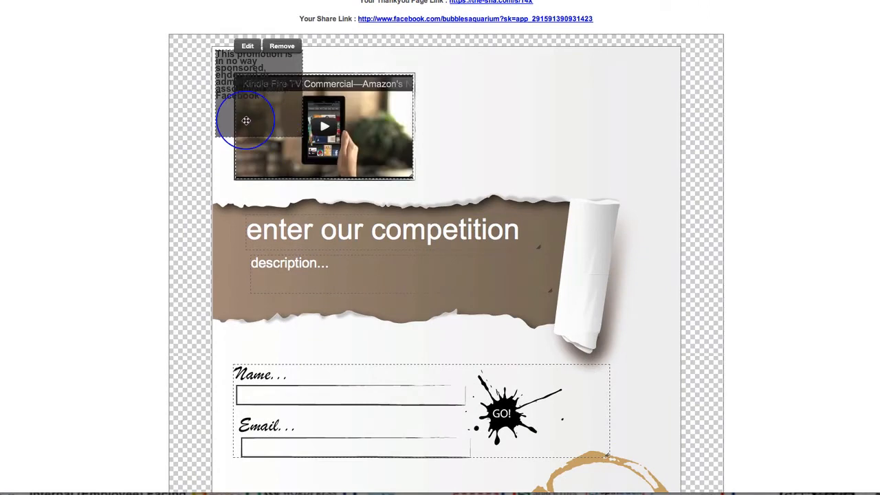
pyautogui.moveTo(245, 117); pyautogui.dragTo(443, 436)
pyautogui.scroll(-5, 525, 441)
pyautogui.scroll(-2, 525, 441)
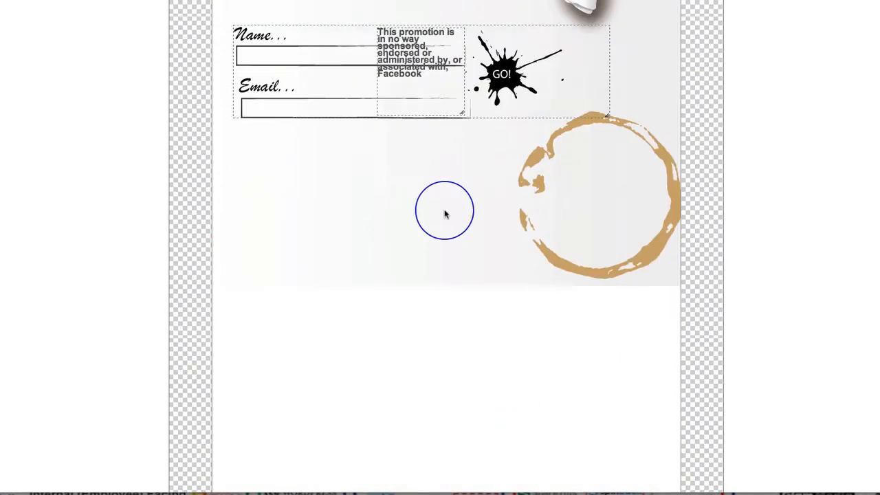
pyautogui.moveTo(422, 89); pyautogui.dragTo(574, 321)
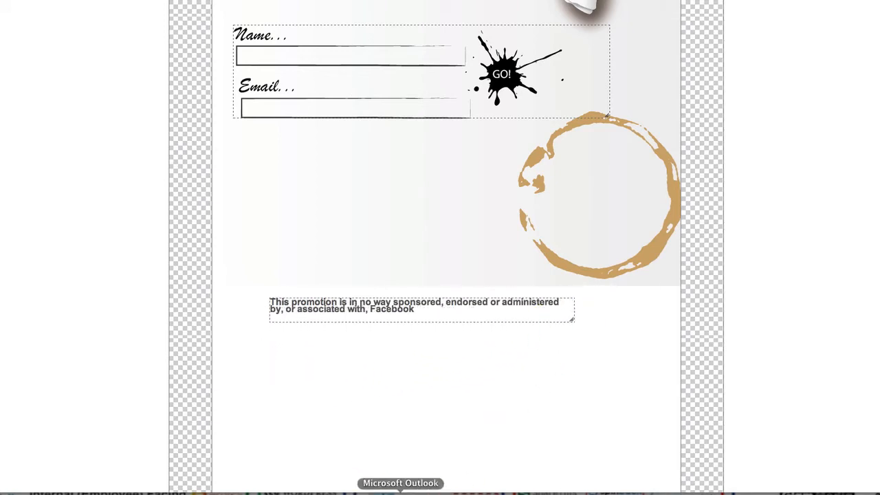
# Quit Microsoft Outlook.
pyautogui.rightClick(391, 490)
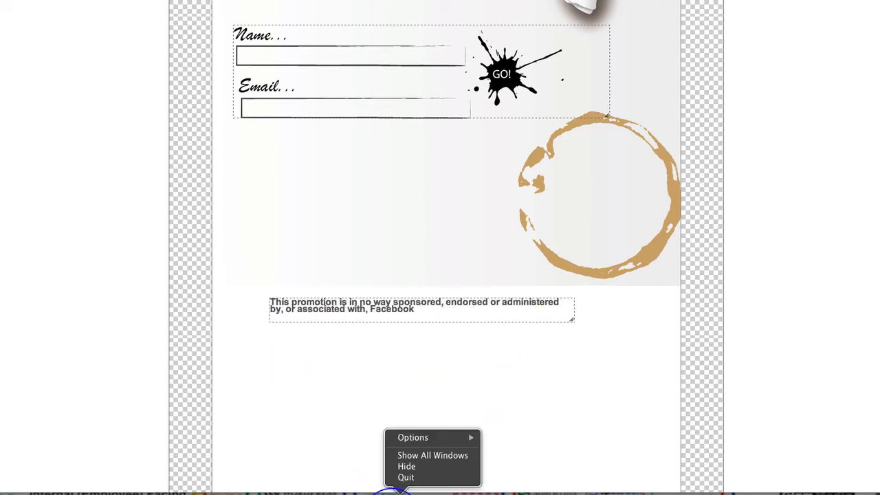
pyautogui.click(399, 478)
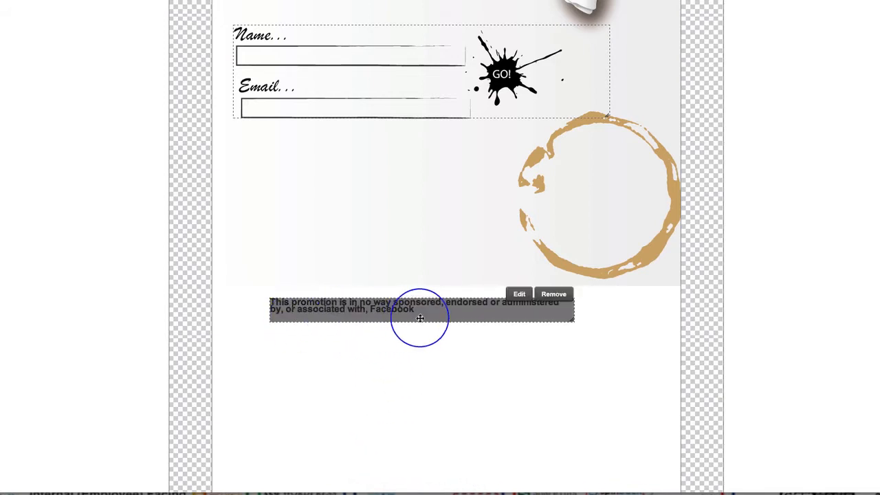
# Widen the promotion statement's box to nearly the full canvas width and position it just below the background image.
pyautogui.moveTo(446, 314); pyautogui.dragTo(397, 314)
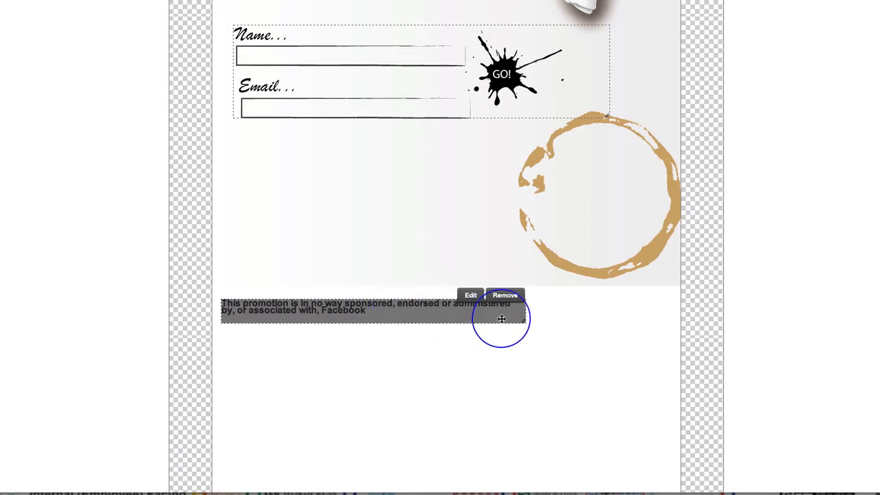
pyautogui.moveTo(524, 319); pyautogui.dragTo(669, 310)
pyautogui.moveTo(614, 311); pyautogui.dragTo(615, 303)
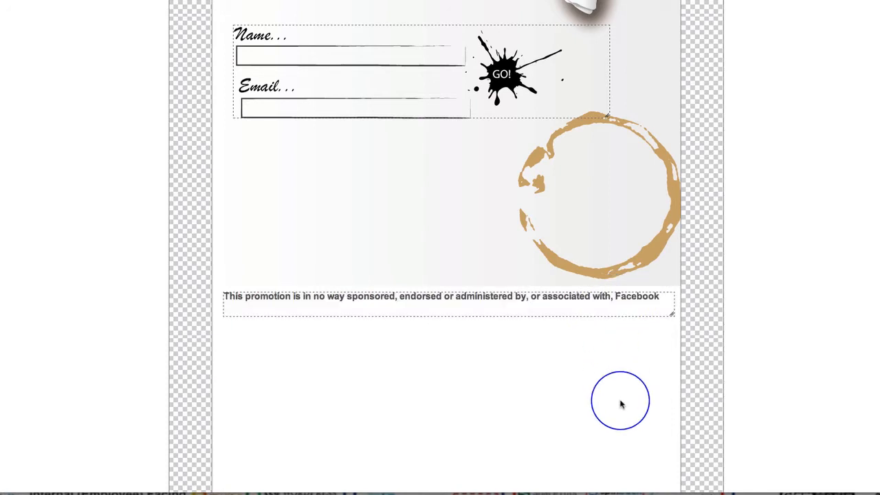
# Open the competition's official rules page settings and examine the sample rules text.
pyautogui.scroll(3, 665, 198)
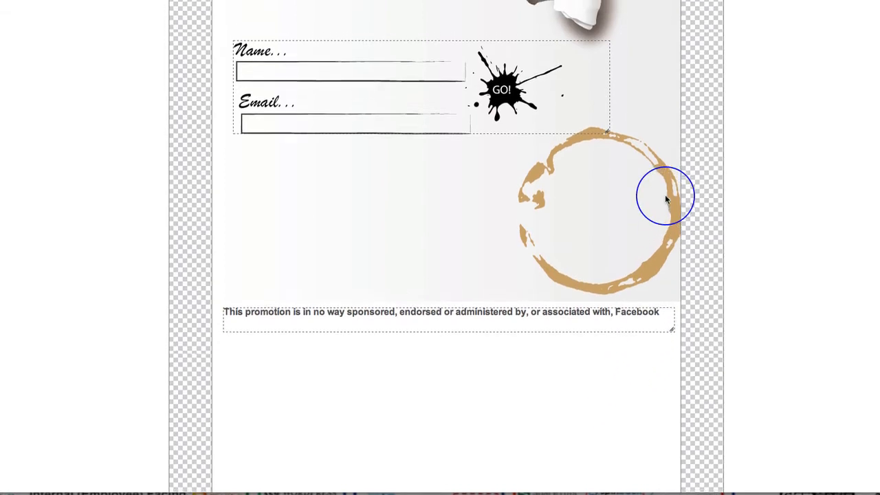
pyautogui.scroll(4, 665, 199)
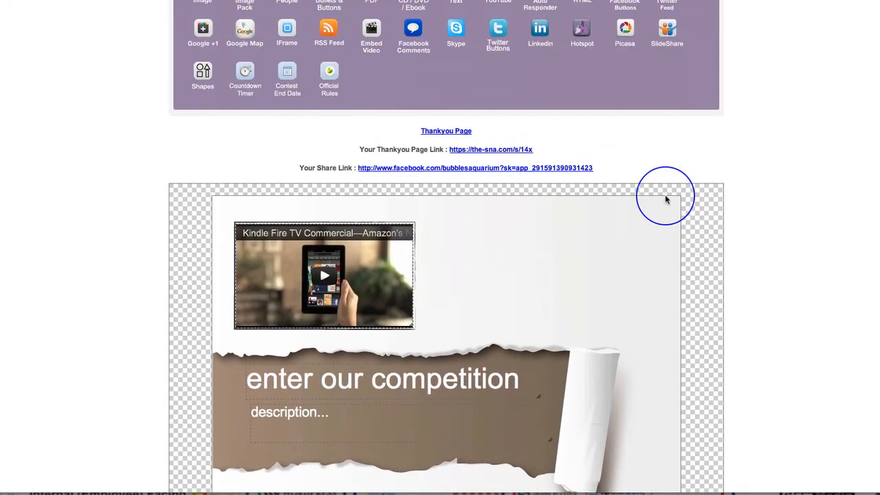
pyautogui.scroll(3, 666, 199)
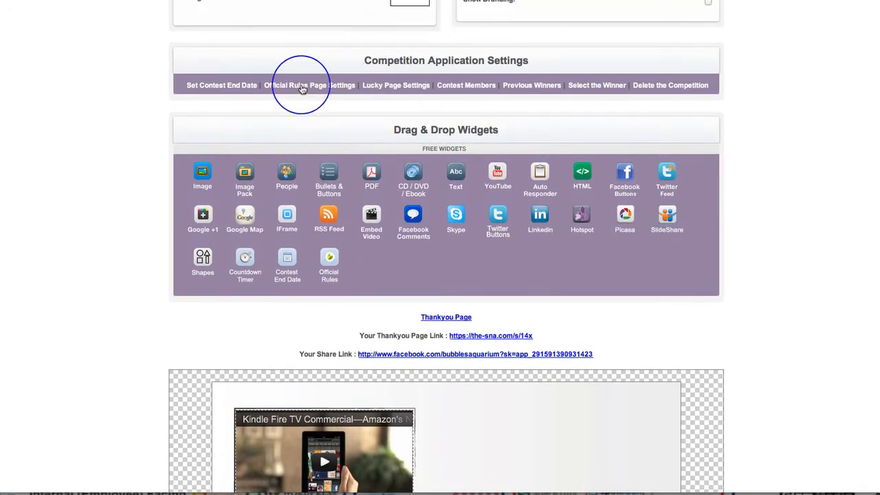
pyautogui.click(300, 87)
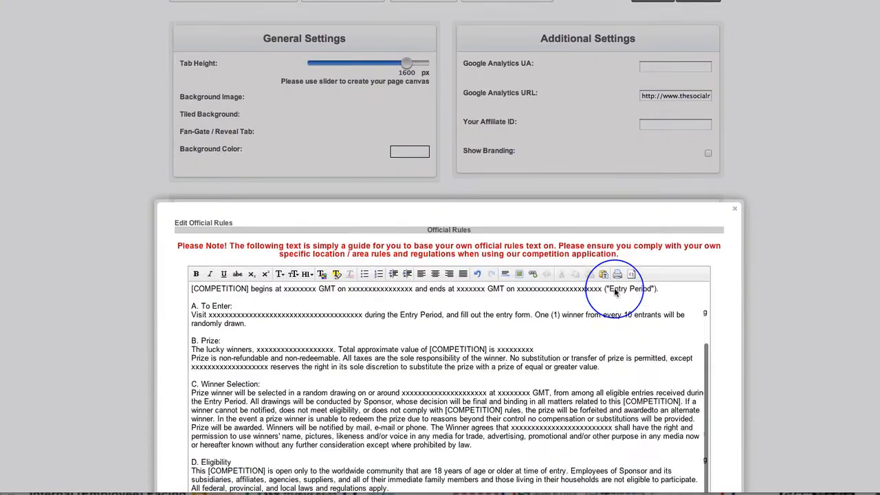
pyautogui.scroll(-5, 614, 287)
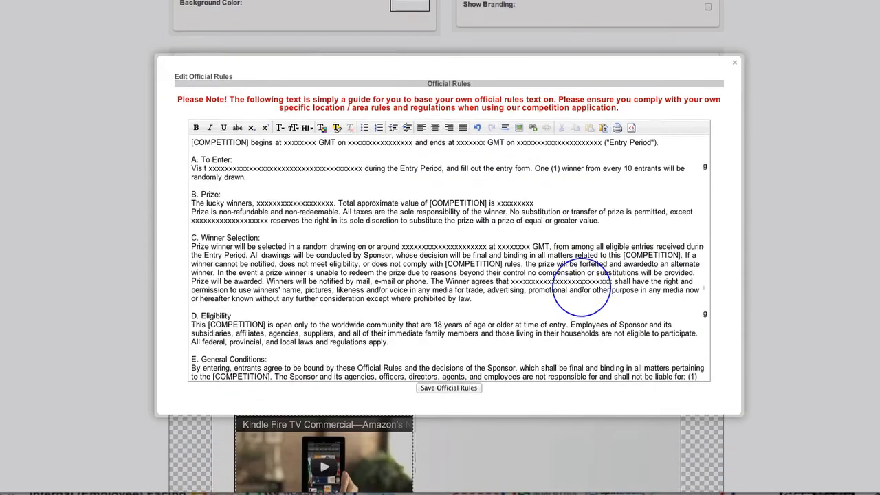
pyautogui.scroll(-3, 581, 289)
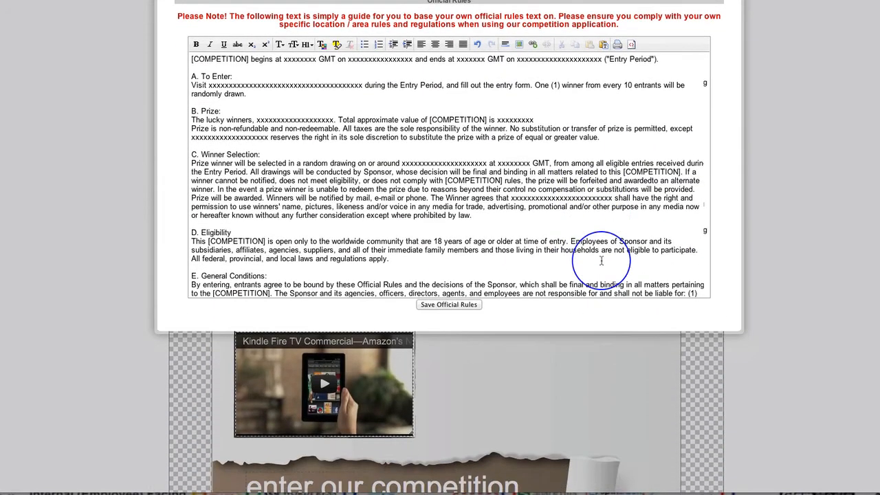
# Save the sample official rules text and close its editor.
pyautogui.scroll(1, 782, 144)
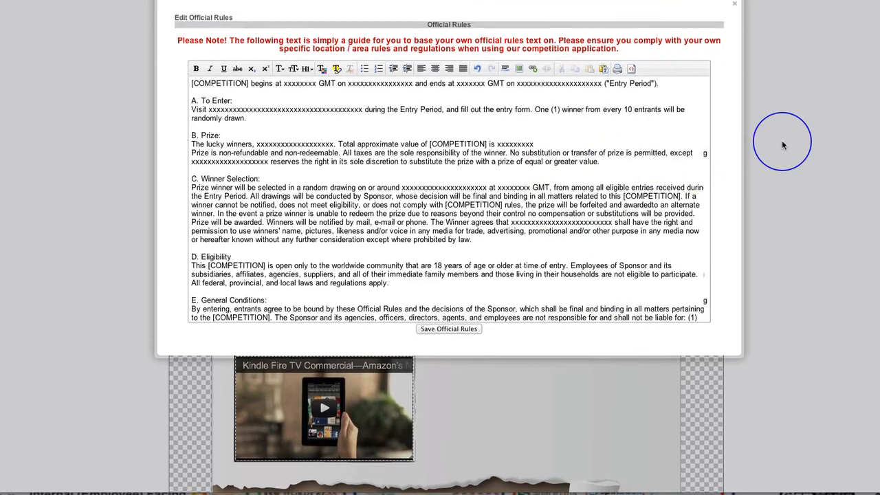
pyautogui.scroll(2, 782, 144)
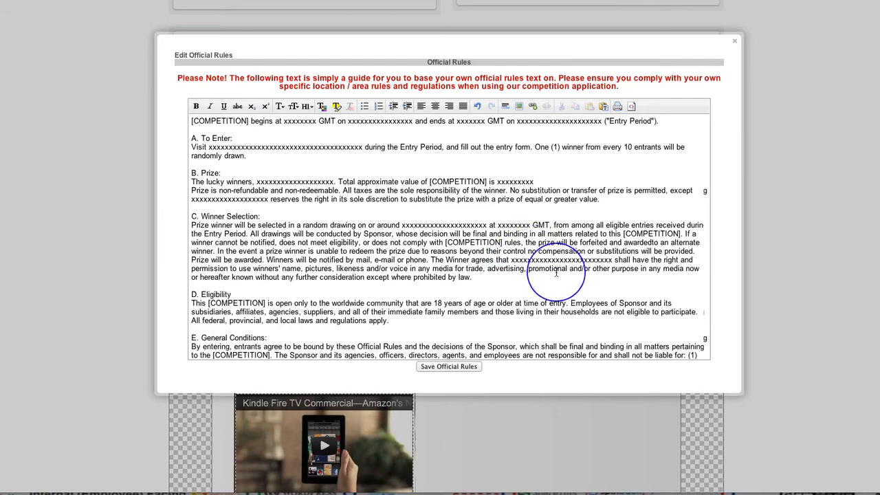
pyautogui.scroll(-1, 556, 273)
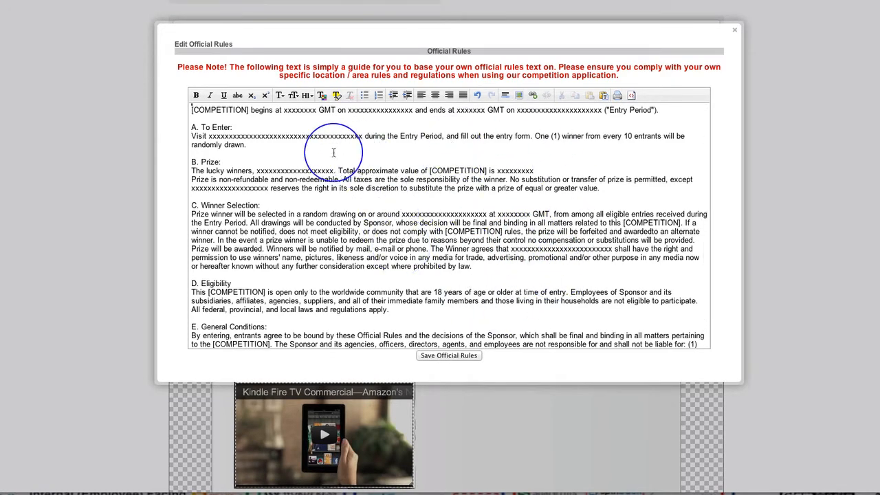
pyautogui.click(447, 356)
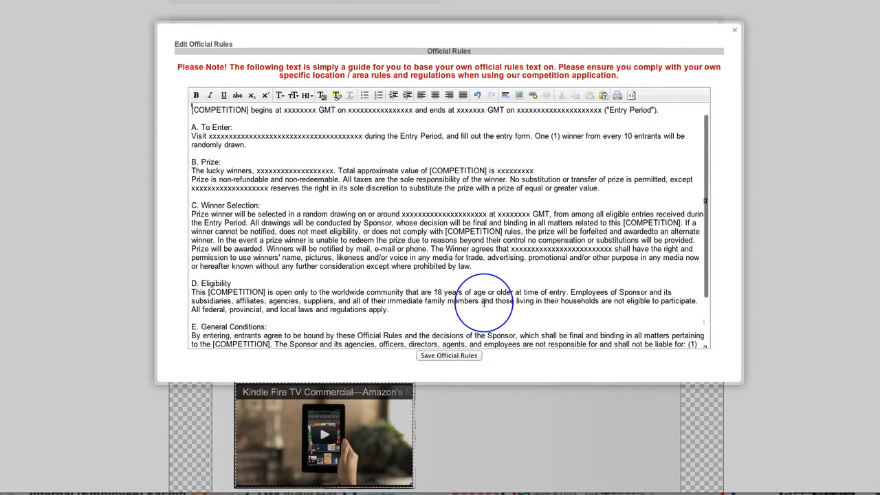
pyautogui.click(734, 32)
# Add an Official Rules widget to the competition page with Slate Blue text at font size 22.
pyautogui.scroll(-5, 678, 229)
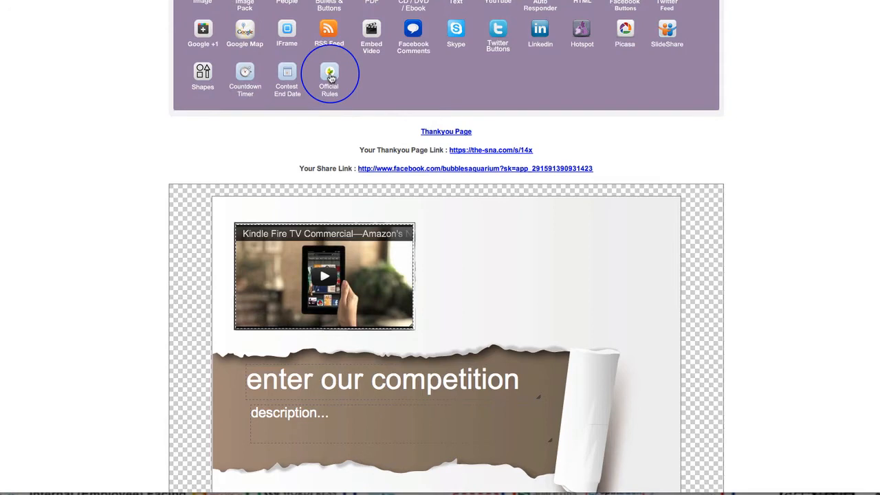
pyautogui.moveTo(330, 77); pyautogui.dragTo(474, 298)
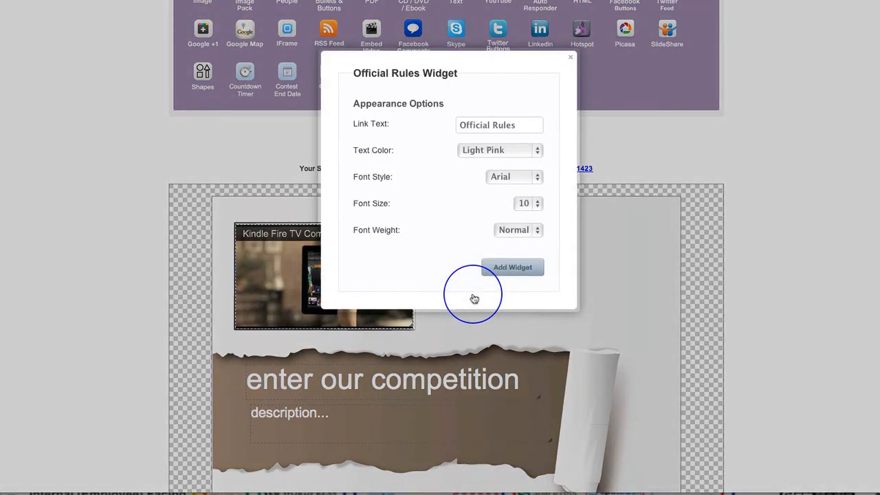
pyautogui.click(538, 151)
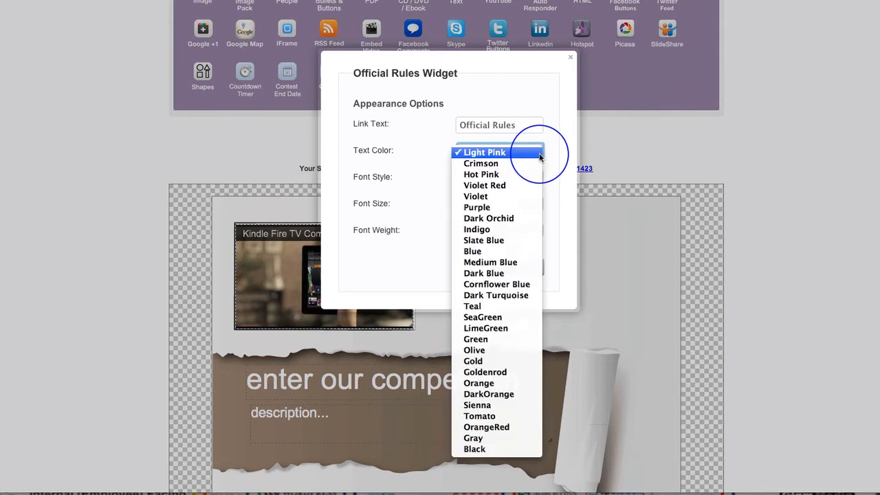
pyautogui.click(507, 242)
pyautogui.click(534, 202)
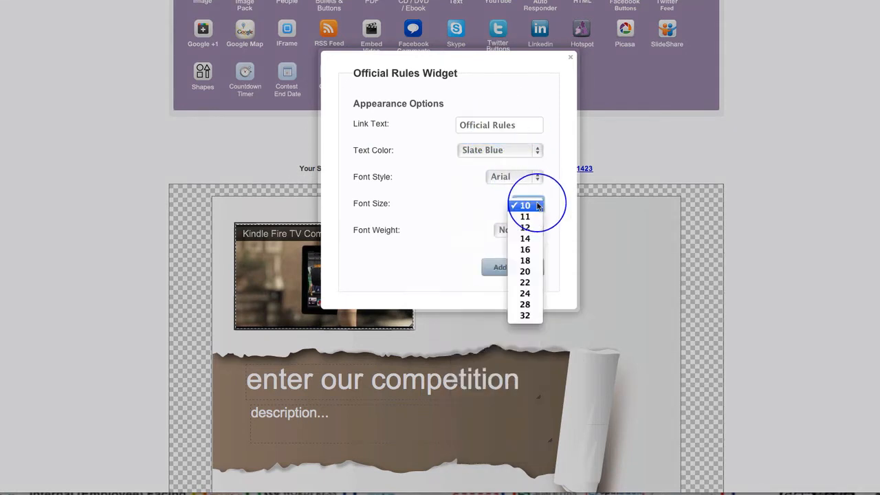
pyautogui.click(525, 282)
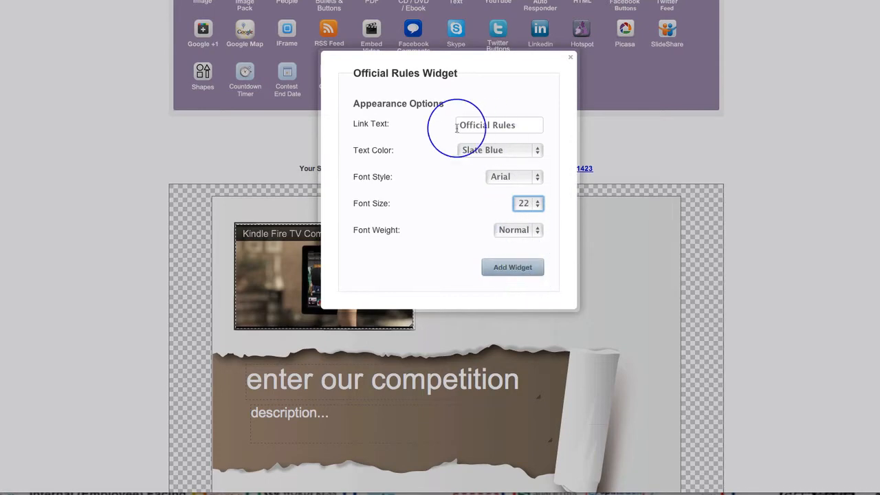
pyautogui.click(511, 268)
# Move the Official Rules link into the empty area below the entry form, just above the promotion statement.
pyautogui.scroll(-3, 511, 271)
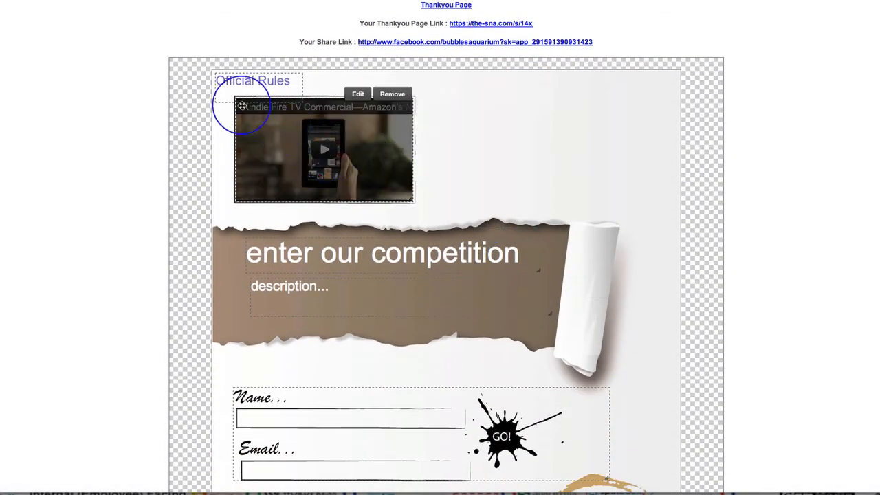
pyautogui.moveTo(242, 105); pyautogui.dragTo(280, 410)
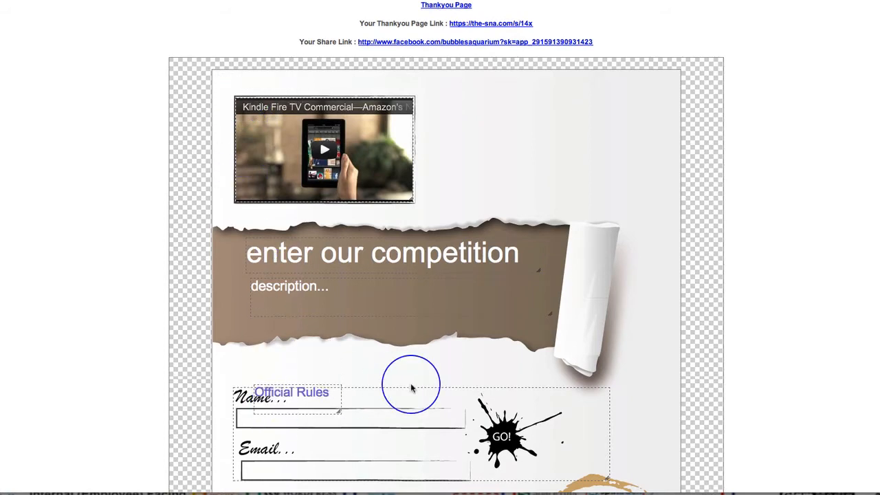
pyautogui.scroll(-7, 410, 387)
pyautogui.moveTo(308, 130)
pyautogui.moveTo(307, 130); pyautogui.dragTo(285, 317)
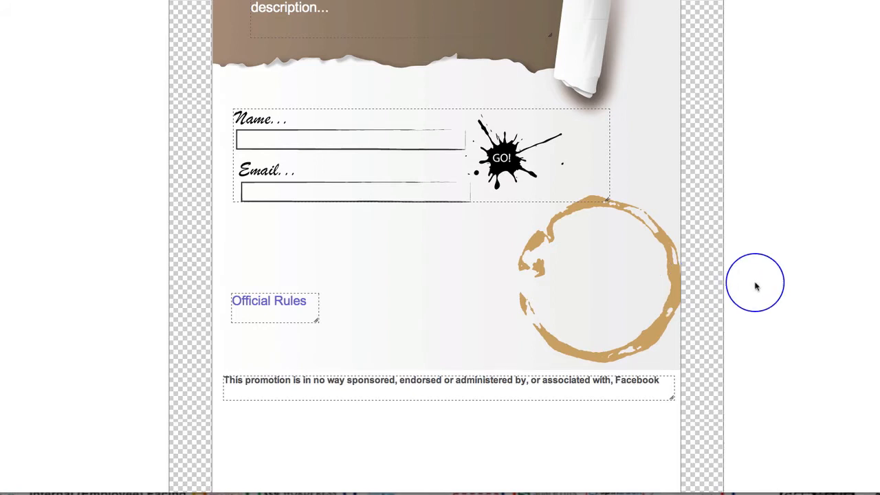
# Examine the competition page's video, headings, entry form, rules link and promotion statement, along with the tab and competition settings.
pyautogui.scroll(2, 755, 286)
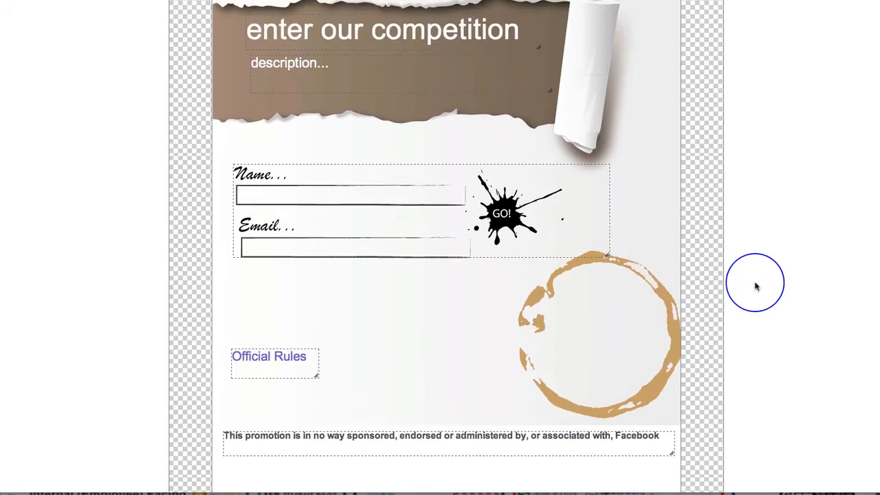
pyautogui.scroll(6, 755, 286)
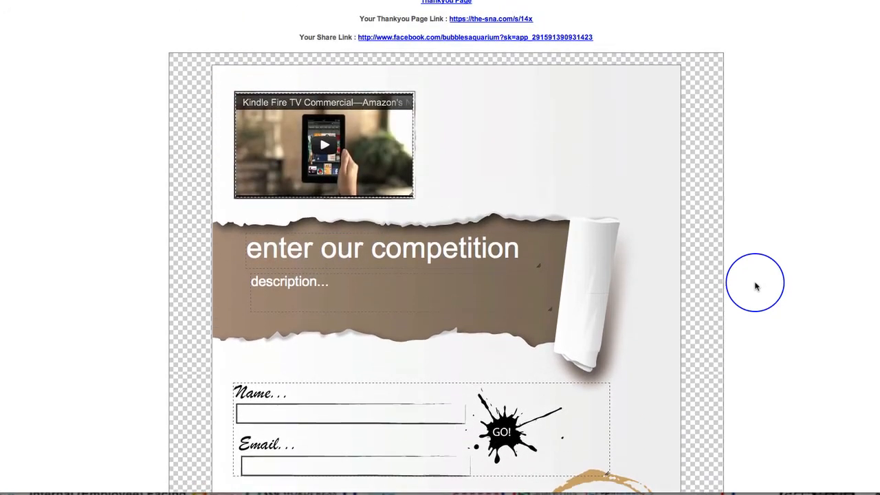
pyautogui.scroll(-2, 754, 286)
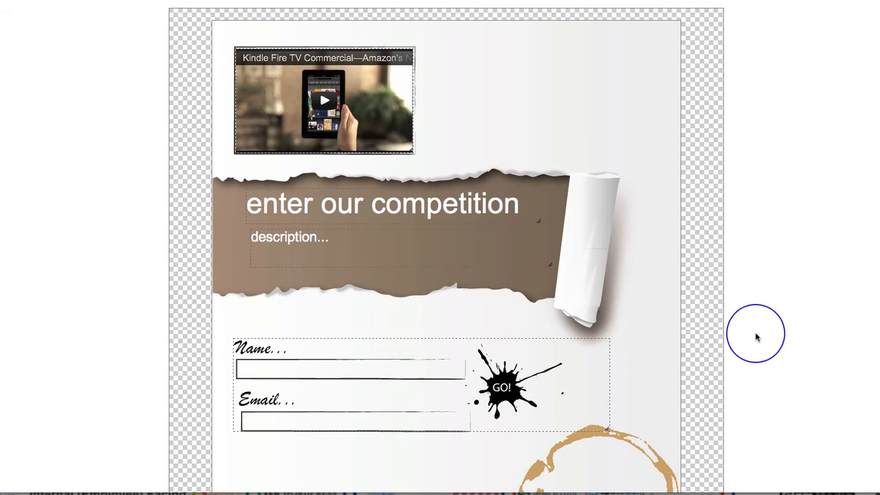
pyautogui.scroll(-4, 759, 338)
pyautogui.scroll(8, 759, 338)
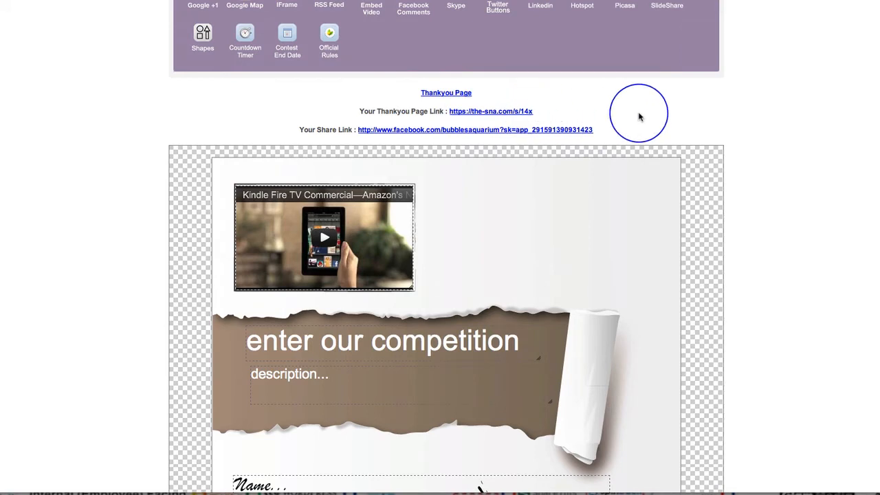
pyautogui.scroll(-4, 779, 195)
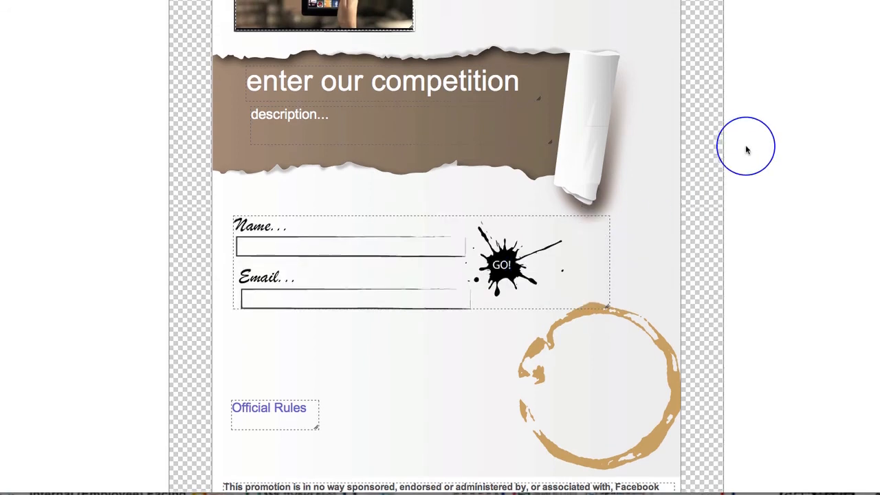
pyautogui.scroll(4, 746, 147)
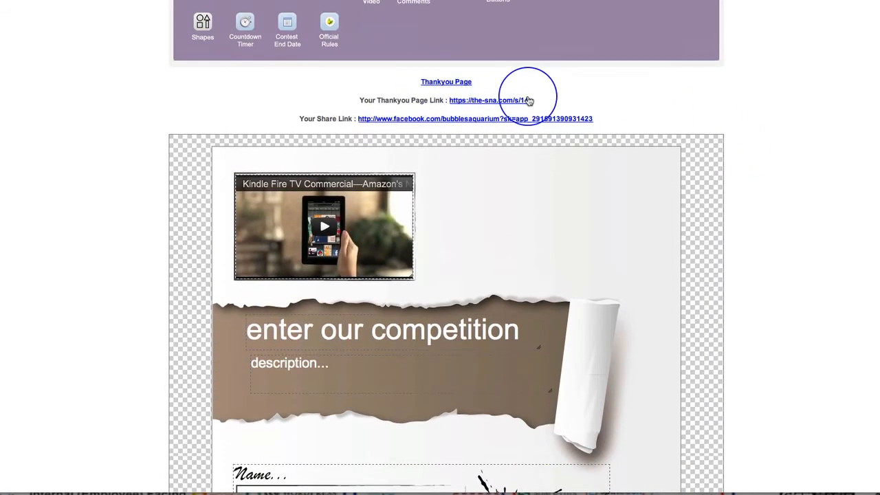
pyautogui.scroll(-4, 777, 245)
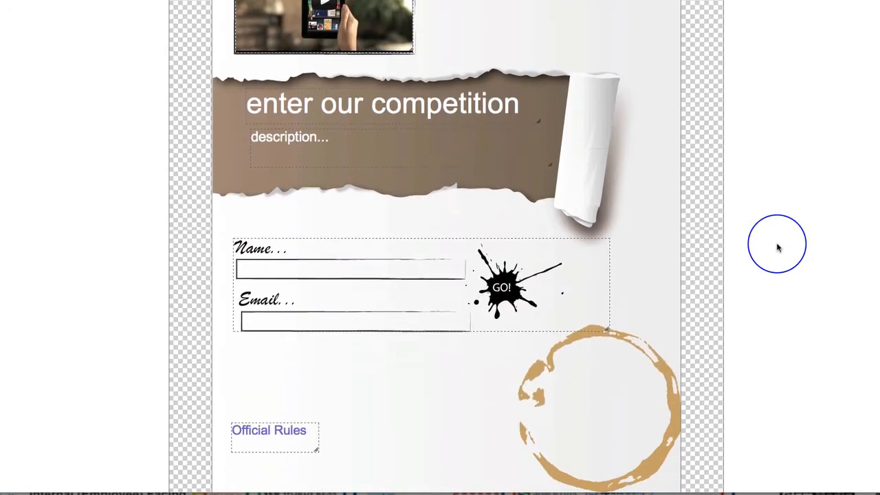
pyautogui.scroll(7, 776, 246)
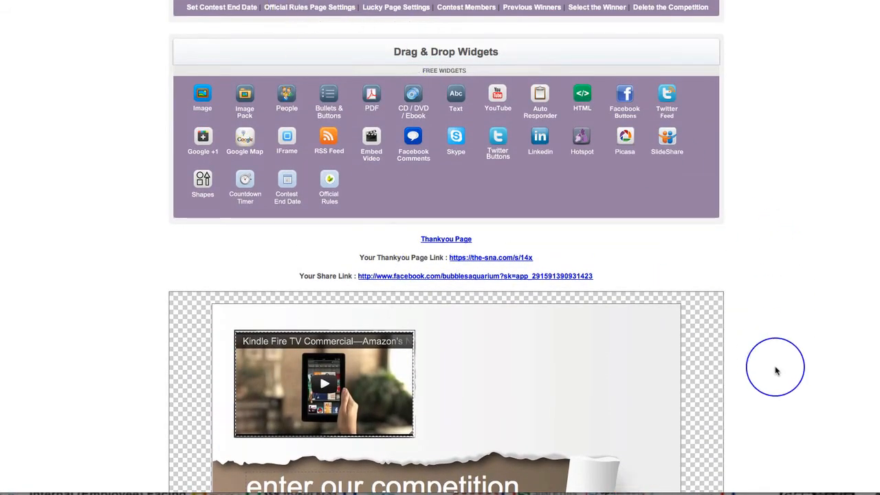
pyautogui.scroll(-9, 776, 371)
pyautogui.moveTo(285, 316)
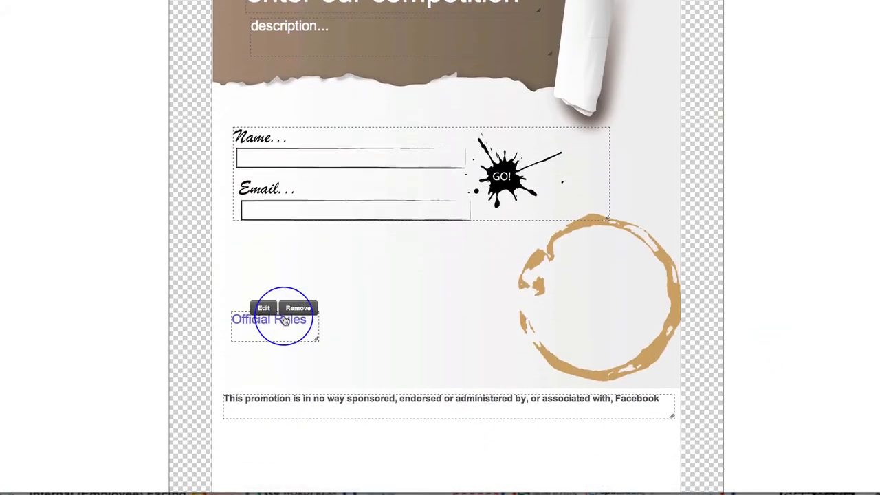
pyautogui.scroll(-7, 802, 395)
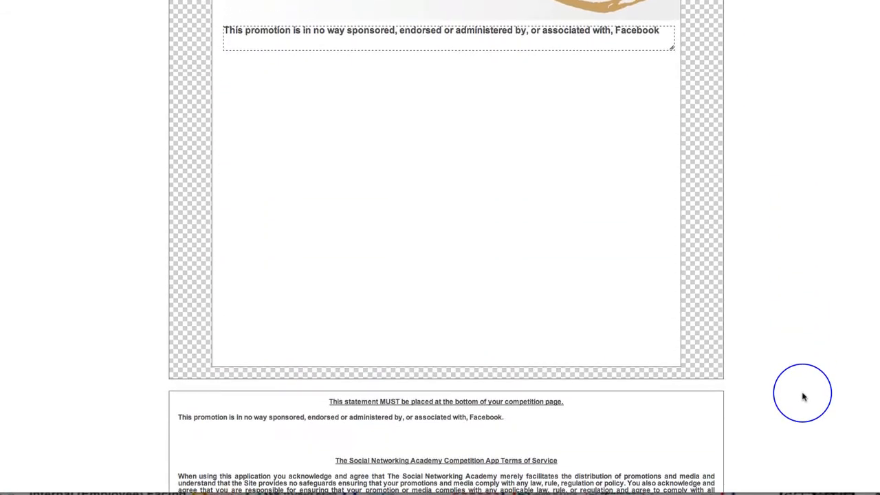
pyautogui.moveTo(423, 53)
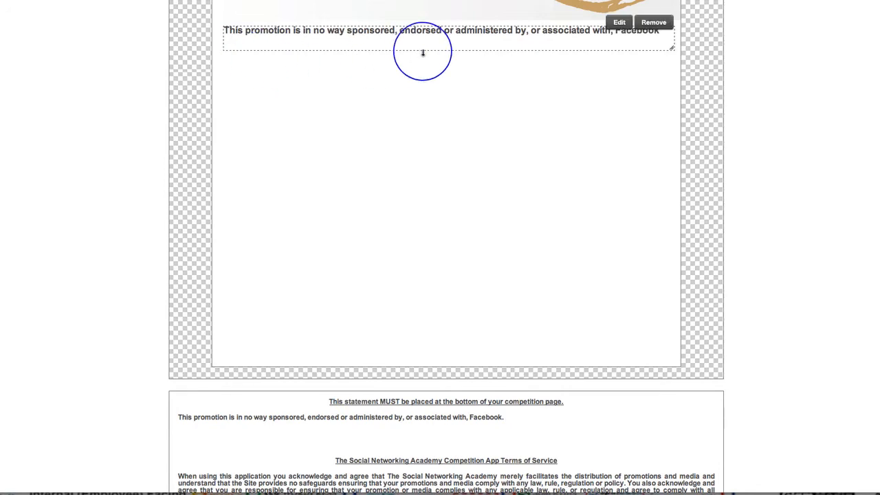
pyautogui.scroll(10, 765, 110)
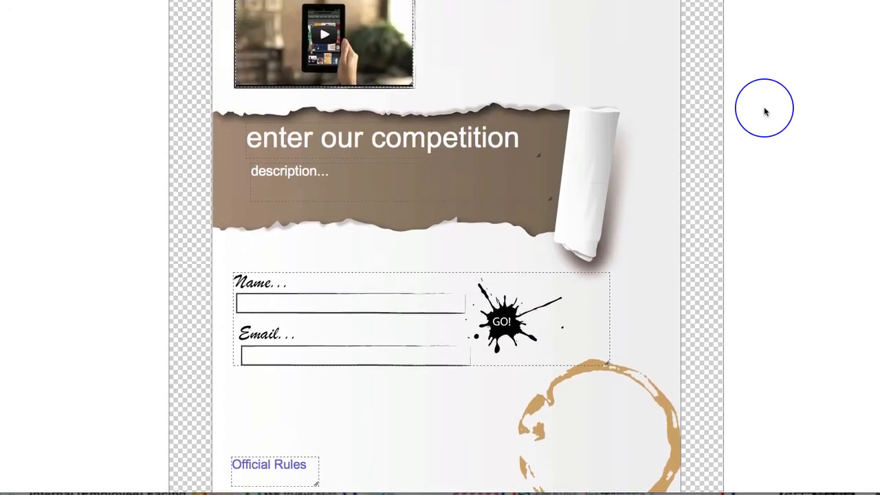
pyautogui.scroll(5, 764, 110)
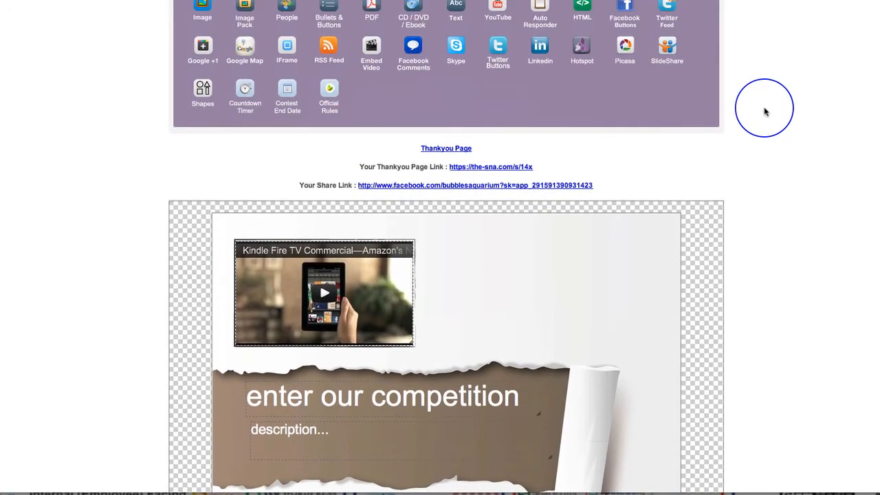
pyautogui.scroll(3, 765, 110)
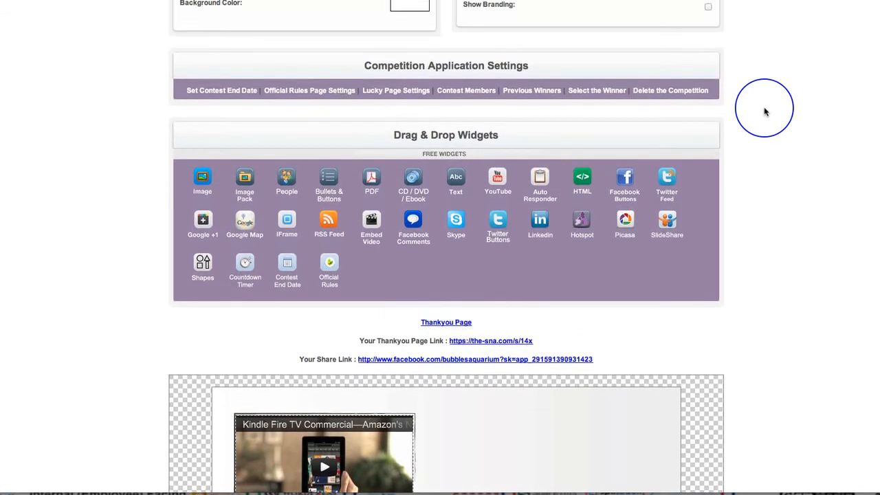
pyautogui.scroll(3, 765, 110)
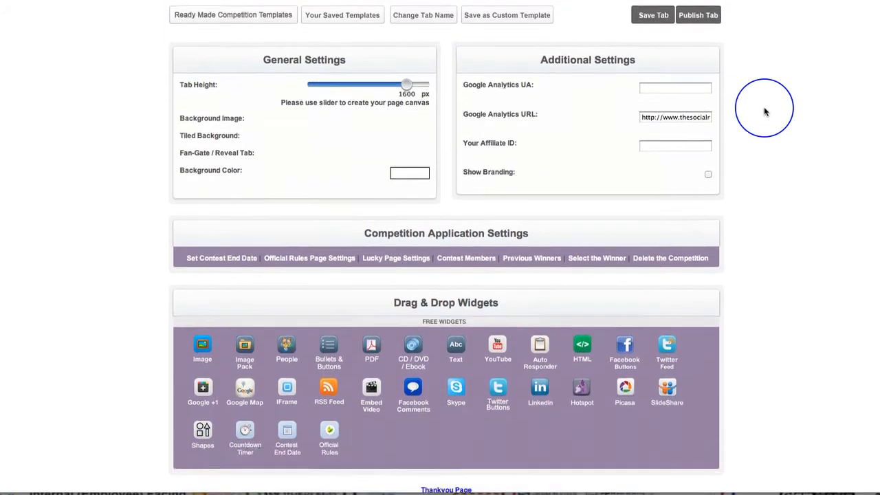
# Save the competition tab.
pyautogui.scroll(-3, 765, 110)
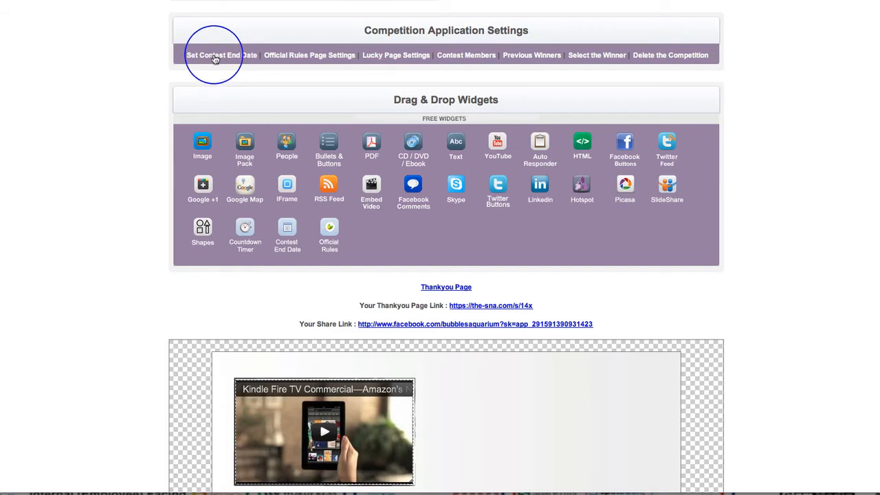
pyautogui.scroll(4, 649, 130)
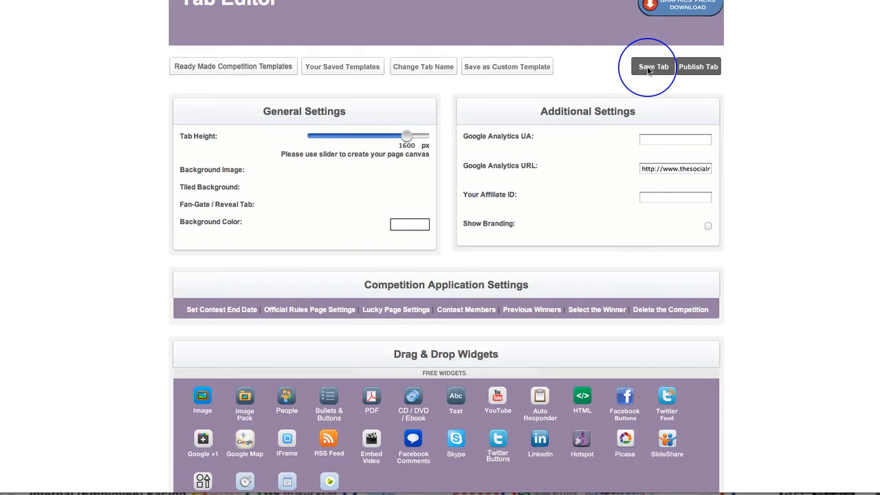
pyautogui.click(647, 69)
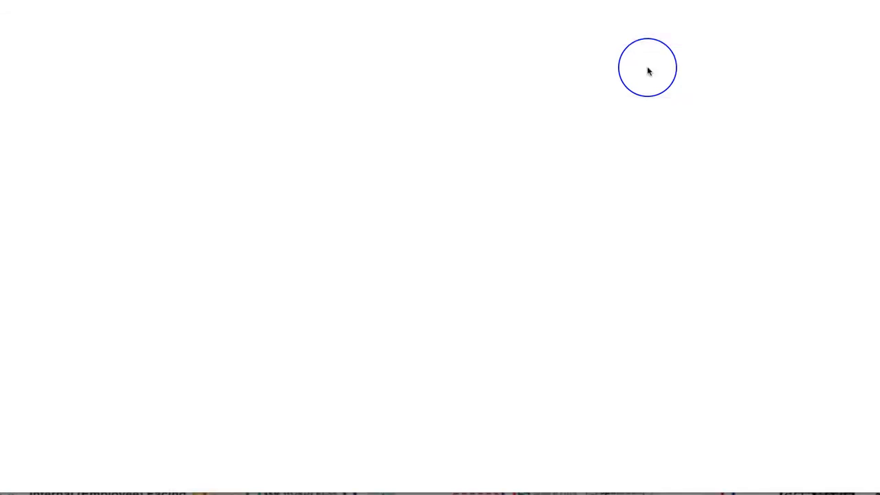
# Open the competition's Thankyou Page for editing and look over its blank canvas.
pyautogui.scroll(-7, 748, 384)
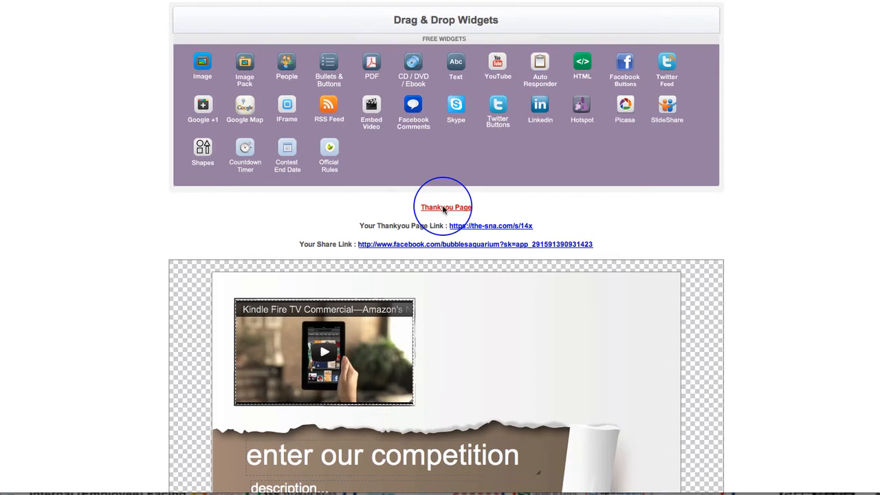
pyautogui.click(443, 208)
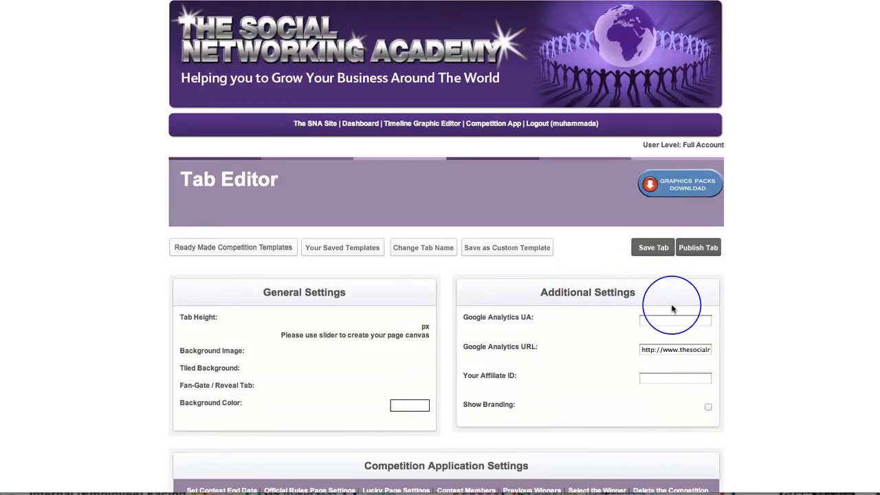
pyautogui.scroll(-5, 696, 337)
pyautogui.scroll(-3, 697, 342)
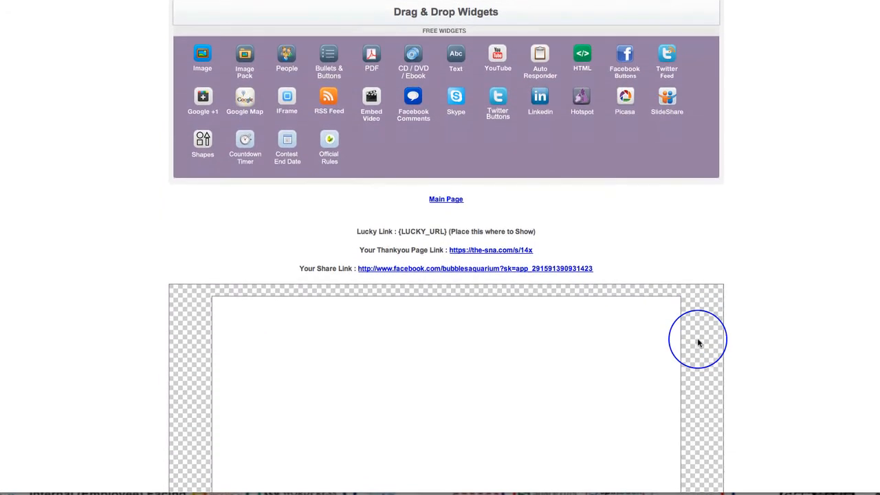
pyautogui.scroll(-1, 769, 349)
pyautogui.scroll(-3, 769, 349)
# Add a bold, centred size 7 text widget reading "Thanks For Entering" and widen it to one line, centred at the top of the canvas.
pyautogui.scroll(4, 768, 348)
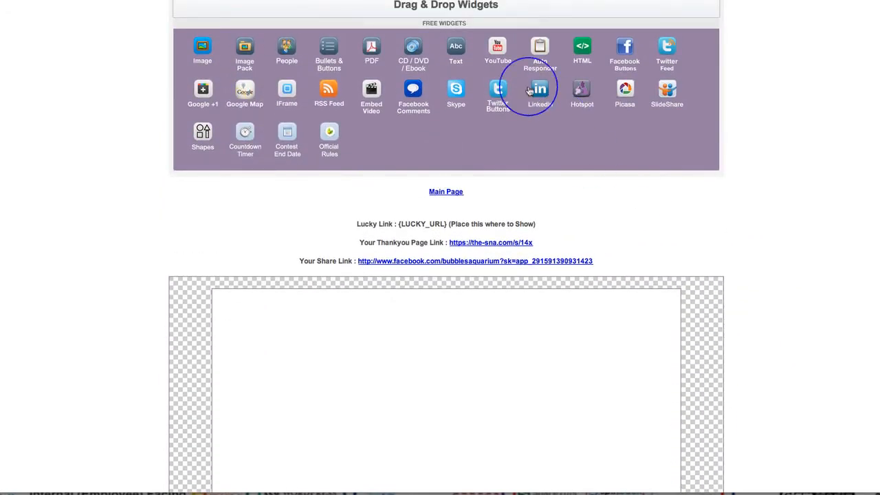
pyautogui.moveTo(456, 46); pyautogui.dragTo(484, 332)
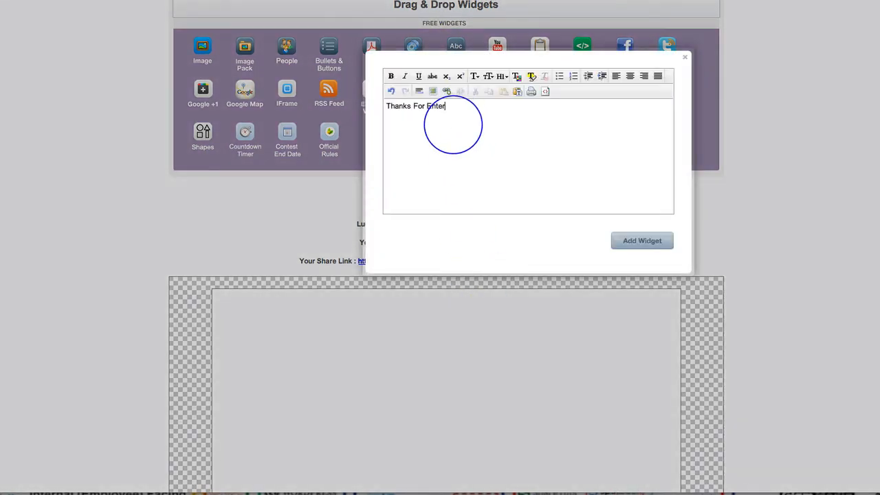
pyautogui.moveTo(385, 105); pyautogui.dragTo(482, 103)
pyautogui.click(630, 76)
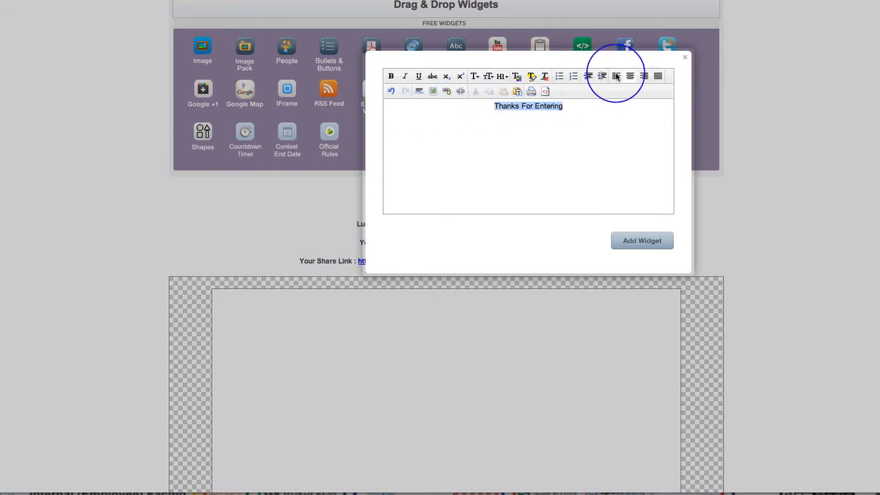
pyautogui.click(391, 76)
pyautogui.click(489, 77)
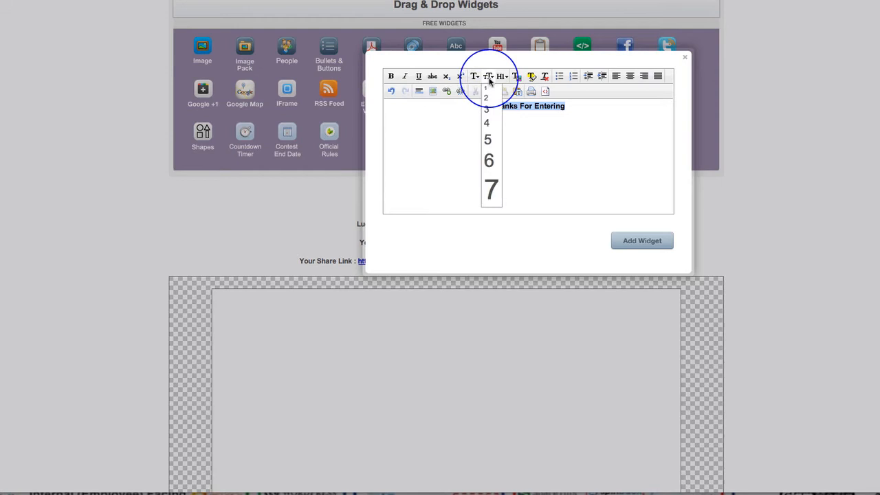
pyautogui.click(493, 189)
pyautogui.click(642, 240)
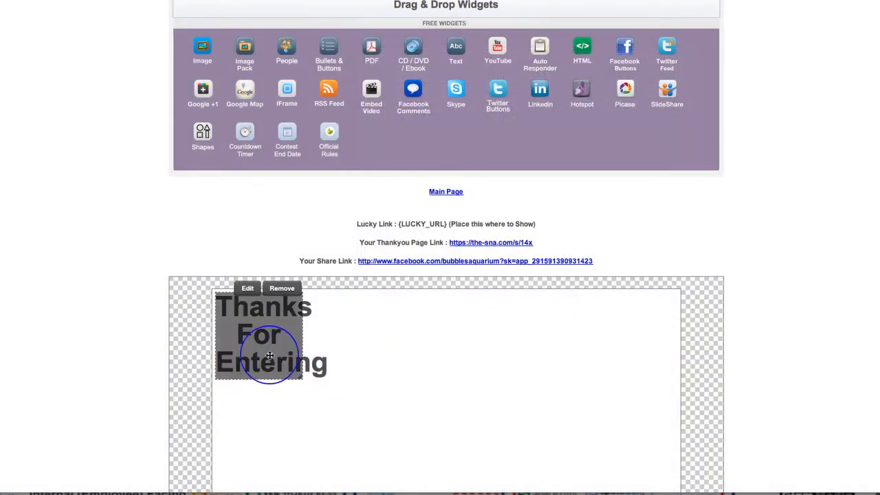
pyautogui.moveTo(275, 363); pyautogui.dragTo(603, 374)
pyautogui.moveTo(534, 344); pyautogui.dragTo(534, 352)
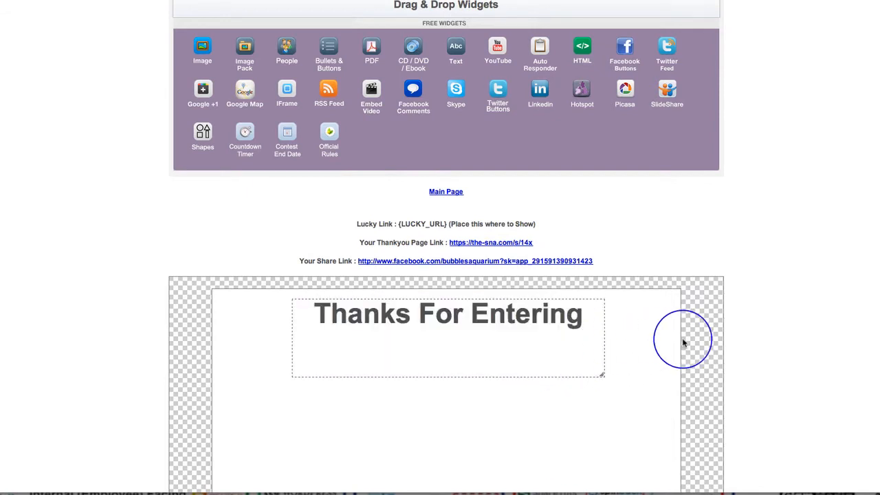
pyautogui.scroll(-2, 681, 344)
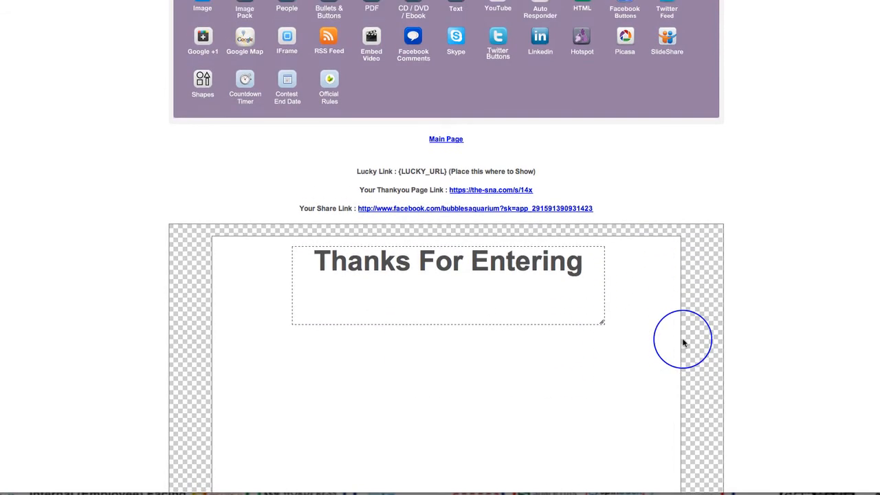
pyautogui.scroll(1, 683, 342)
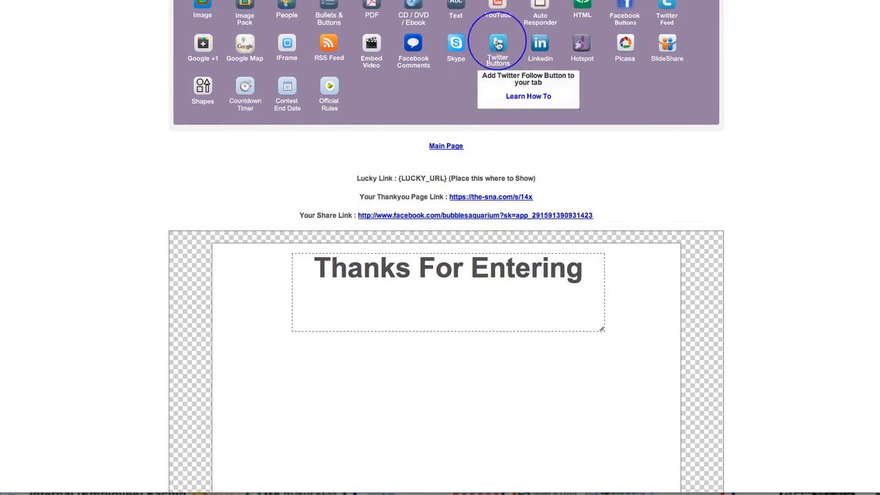
pyautogui.moveTo(498, 43); pyautogui.dragTo(446, 369)
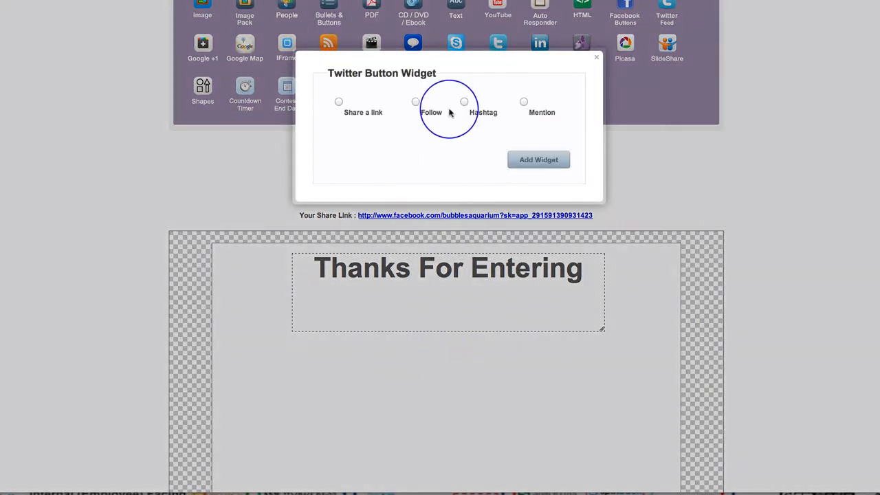
pyautogui.click(594, 59)
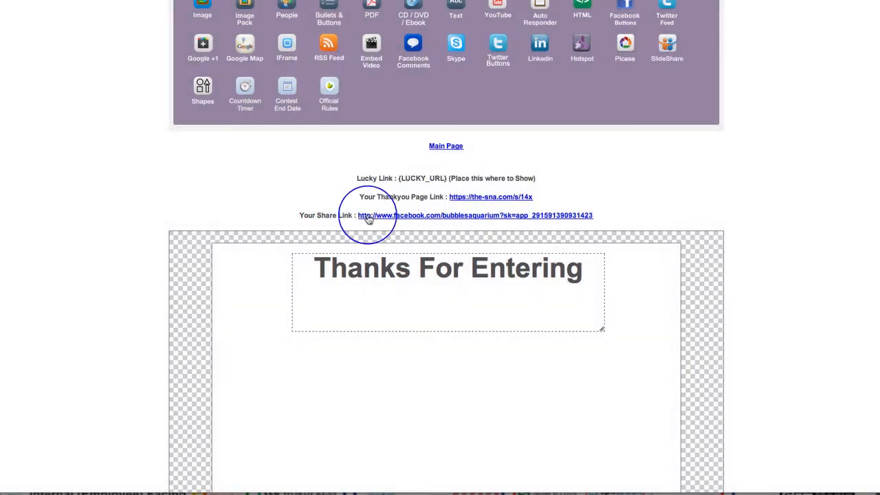
# Copy the page's share link, add a Twitter Buttons widget of the Share a link type, and use the copied link as its Share URL.
pyautogui.moveTo(369, 219); pyautogui.dragTo(605, 222)
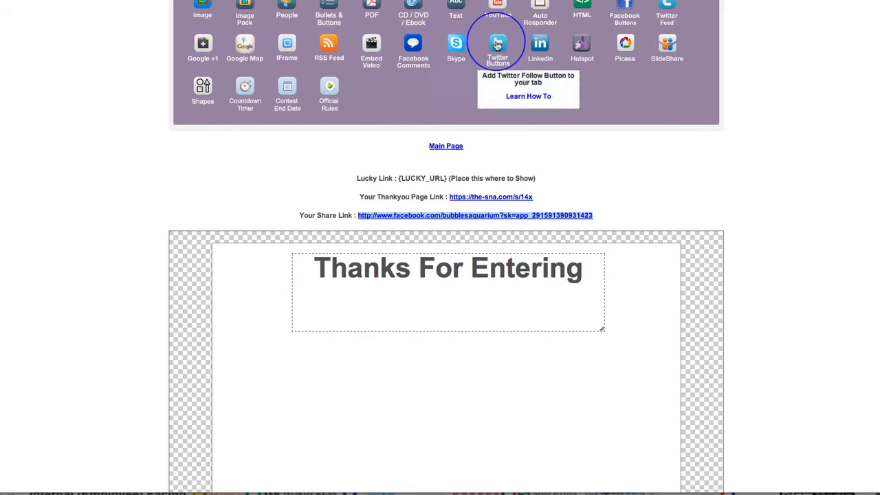
pyautogui.moveTo(491, 52); pyautogui.dragTo(426, 392)
pyautogui.click(343, 103)
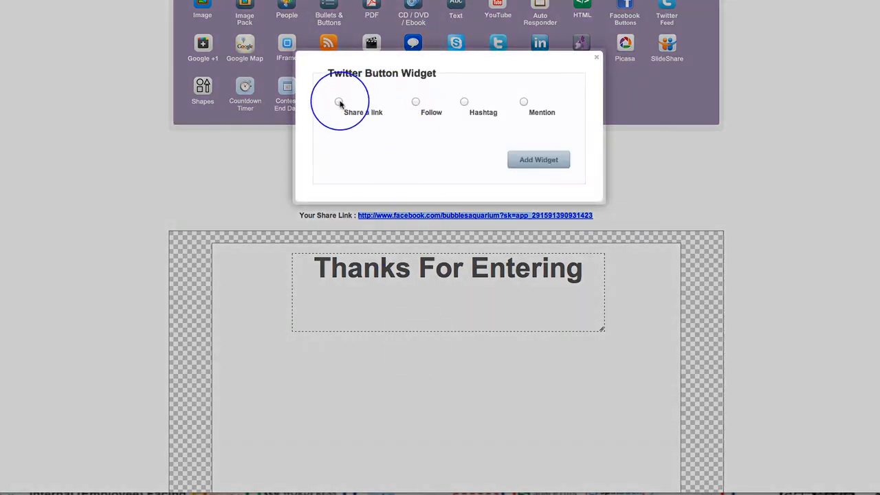
pyautogui.click(515, 181)
pyautogui.moveTo(517, 181); pyautogui.dragTo(476, 181)
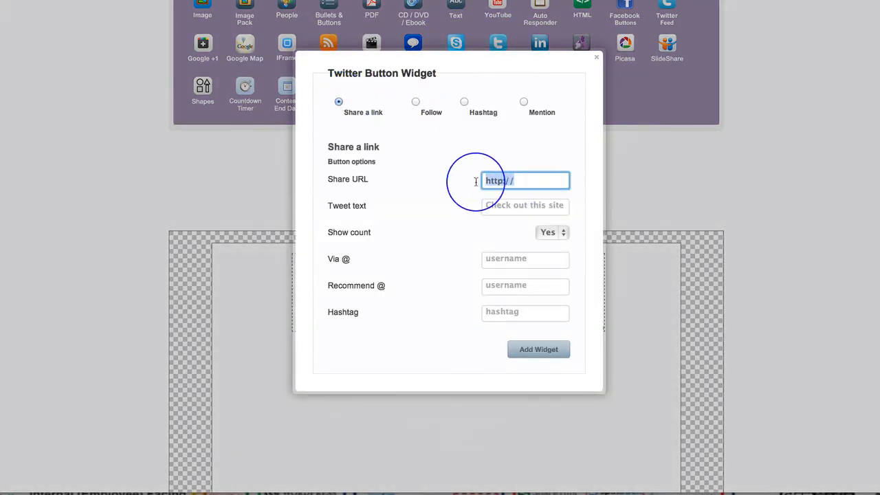
pyautogui.press('super+v')
# Set the tweet text to "Check Out Our Competition" and add the Twitter button to the thank-you page.
pyautogui.click(541, 206)
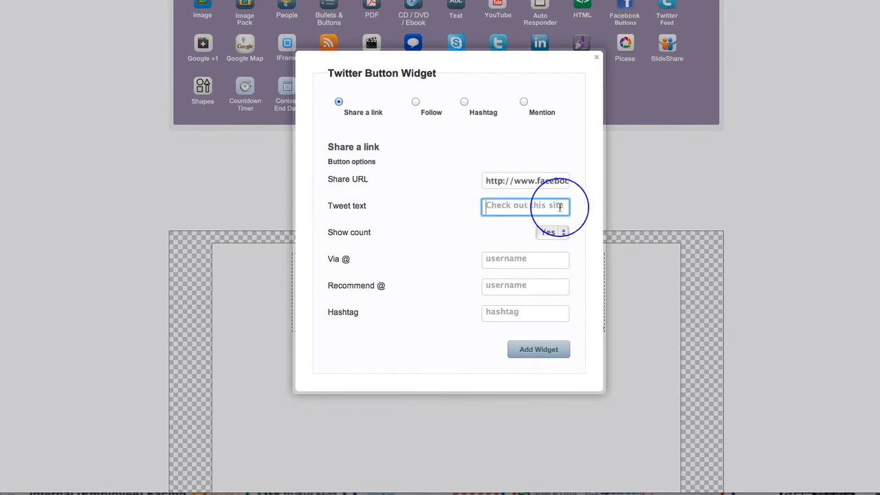
pyautogui.write('Check')
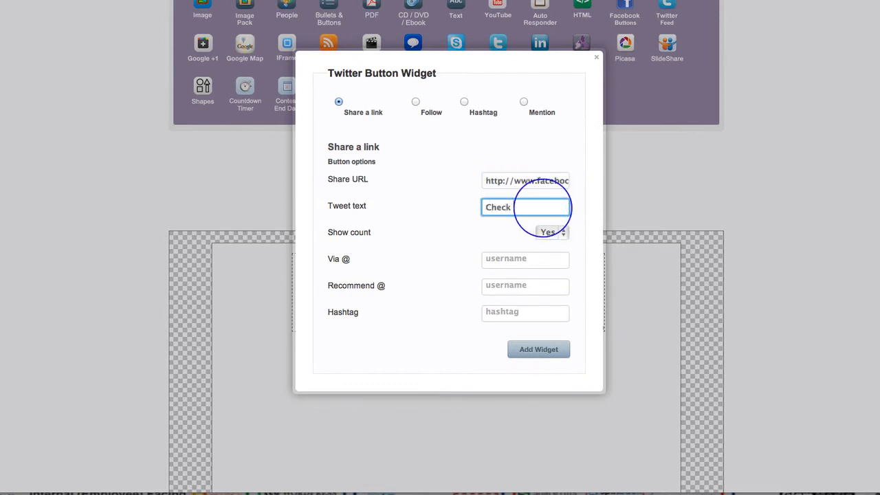
pyautogui.write(' Out Our Compe')
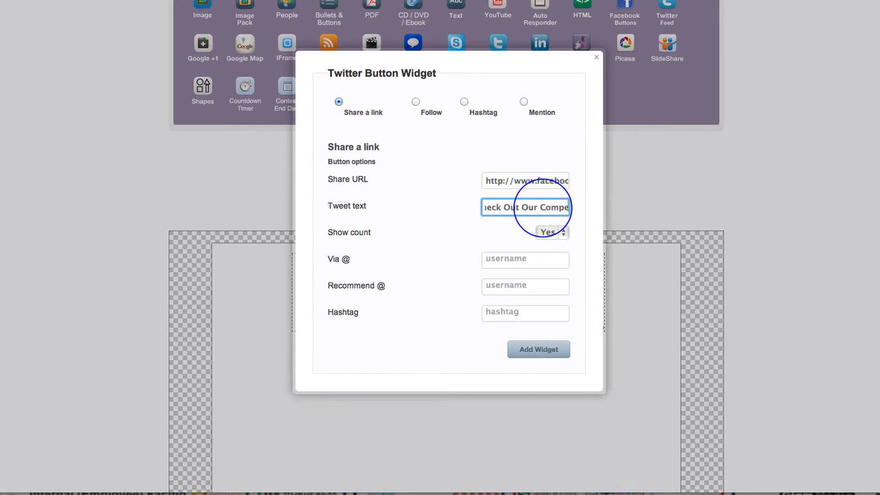
pyautogui.write('ti')
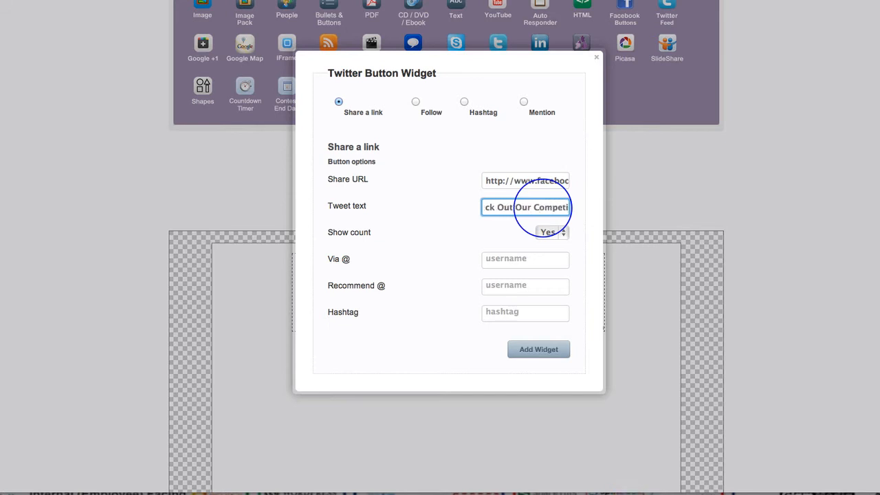
pyautogui.write('tion')
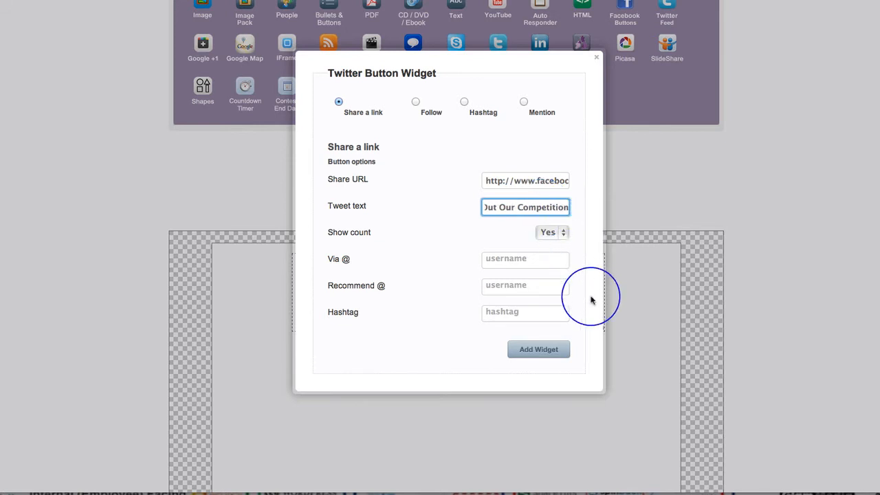
pyautogui.click(530, 352)
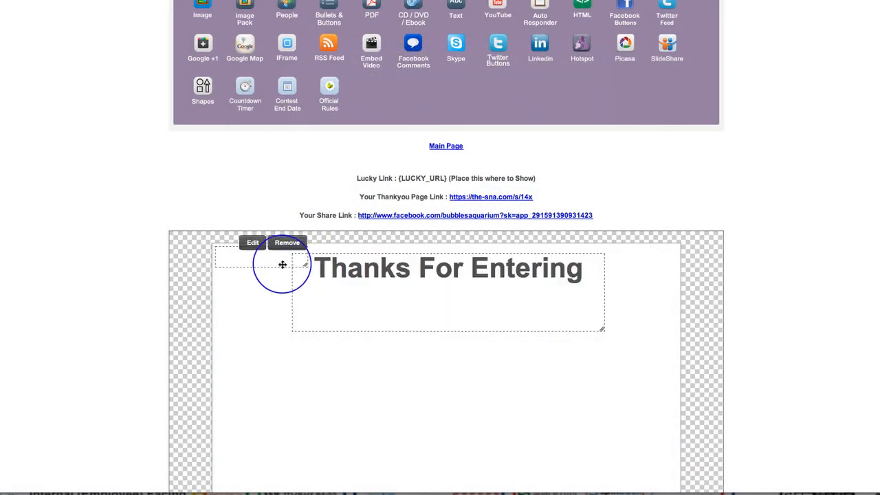
# Place the Tweet button centred just beneath the "Thanks For Entering" heading and shorten the heading's text box.
pyautogui.moveTo(282, 264); pyautogui.dragTo(456, 355)
pyautogui.scroll(-2, 755, 375)
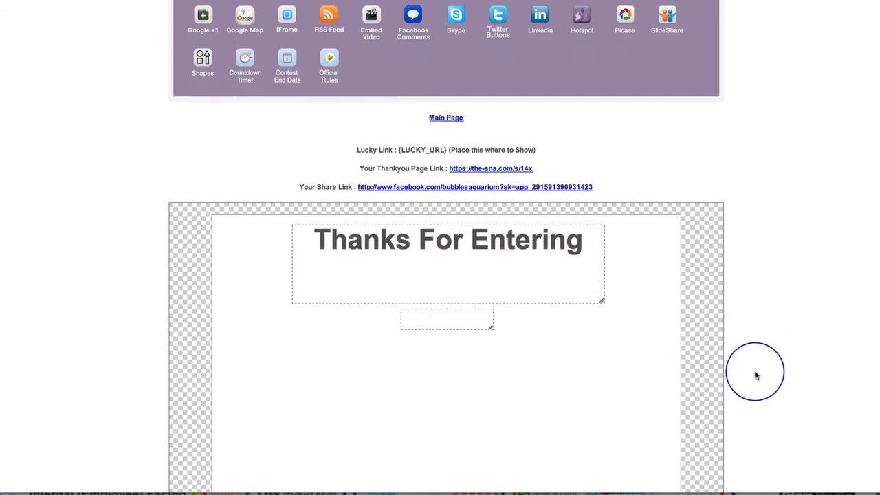
pyautogui.scroll(-2, 754, 376)
pyautogui.moveTo(467, 290)
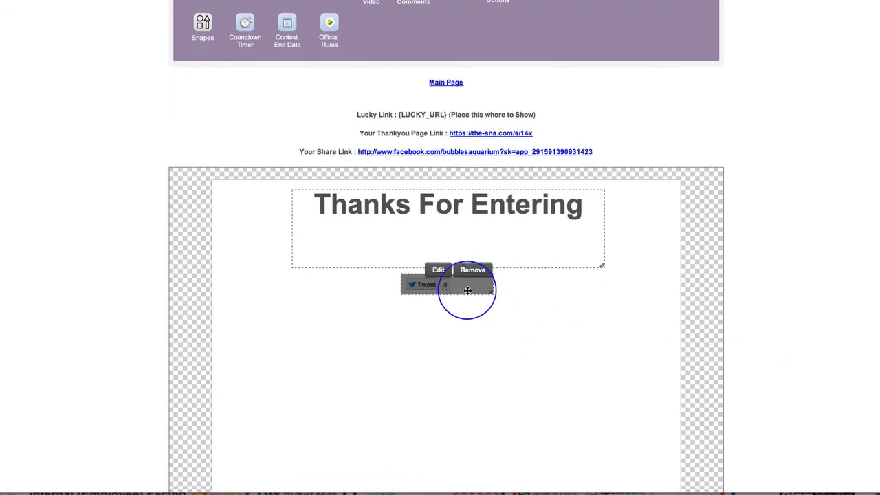
pyautogui.moveTo(468, 290); pyautogui.dragTo(474, 290)
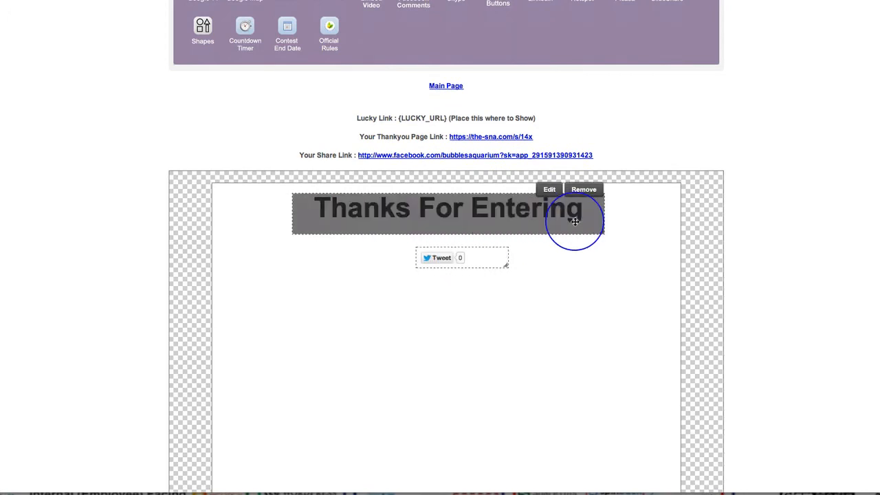
# Save the tab with the finished thank-you page.
pyautogui.scroll(5, 575, 220)
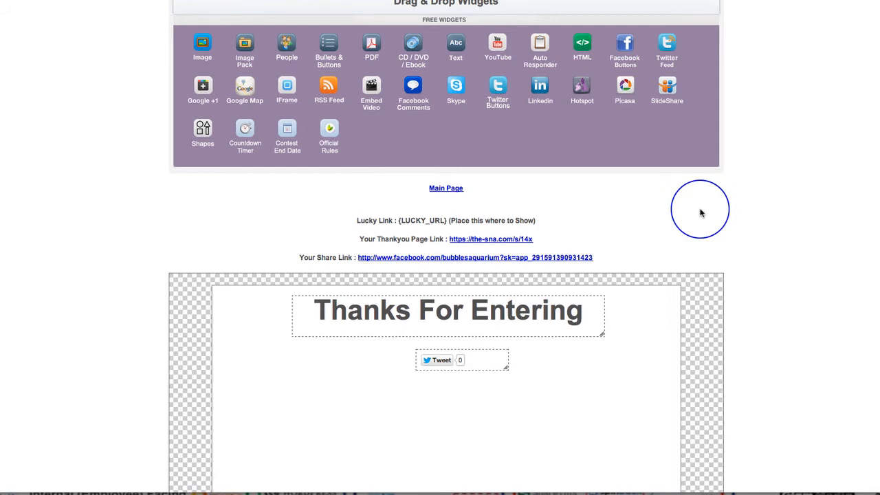
pyautogui.scroll(1, 700, 213)
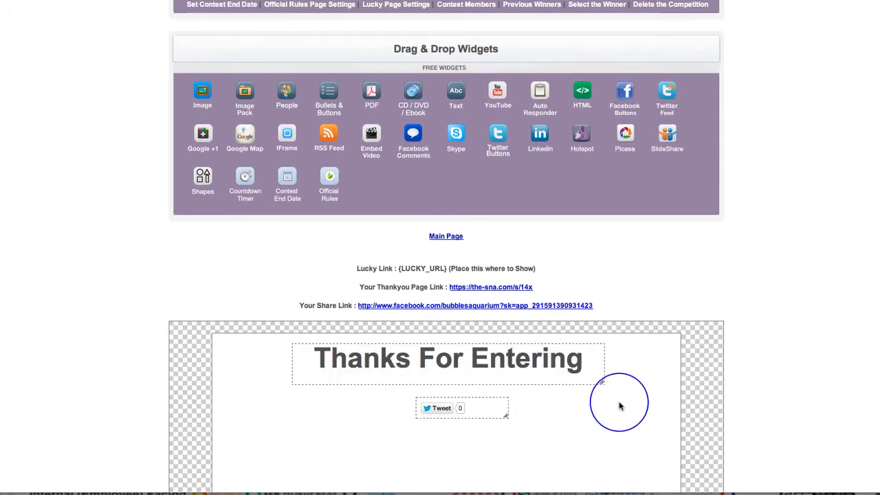
pyautogui.scroll(-3, 619, 406)
pyautogui.scroll(10, 618, 405)
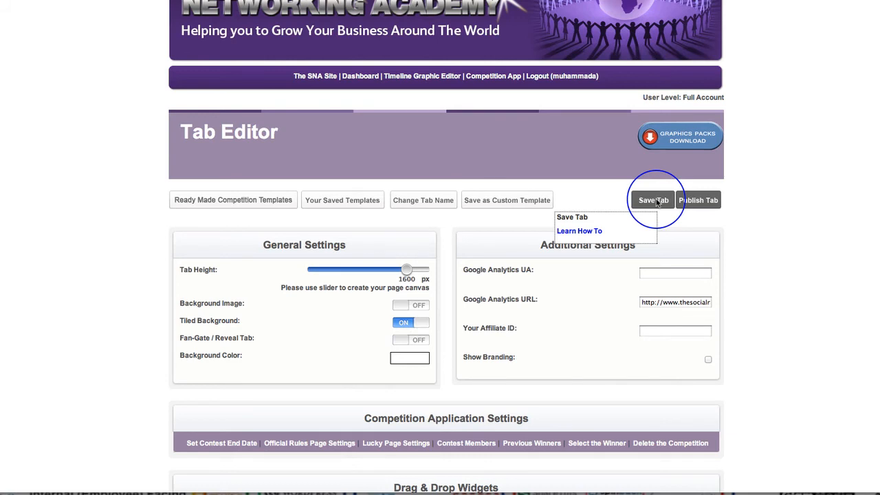
pyautogui.click(656, 200)
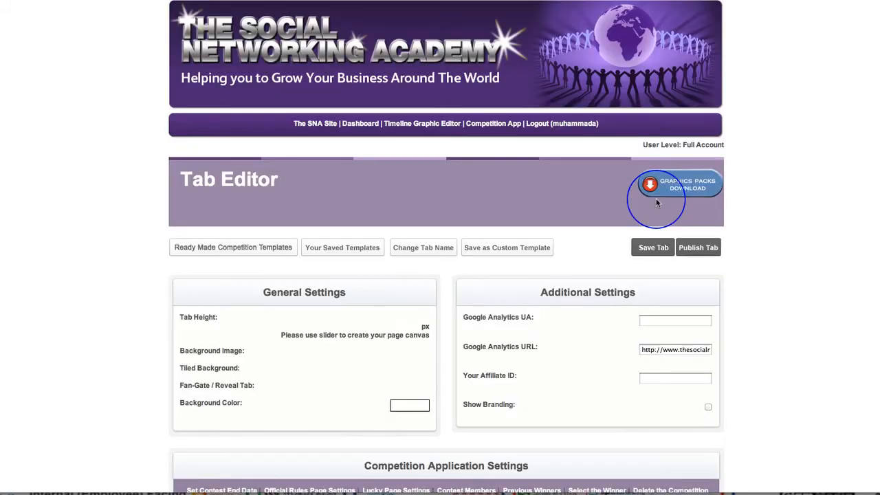
# Publish the tab to Facebook by adding The Social Networking Academy application to the Bubbles Aquarium Supplies page.
pyautogui.click(697, 249)
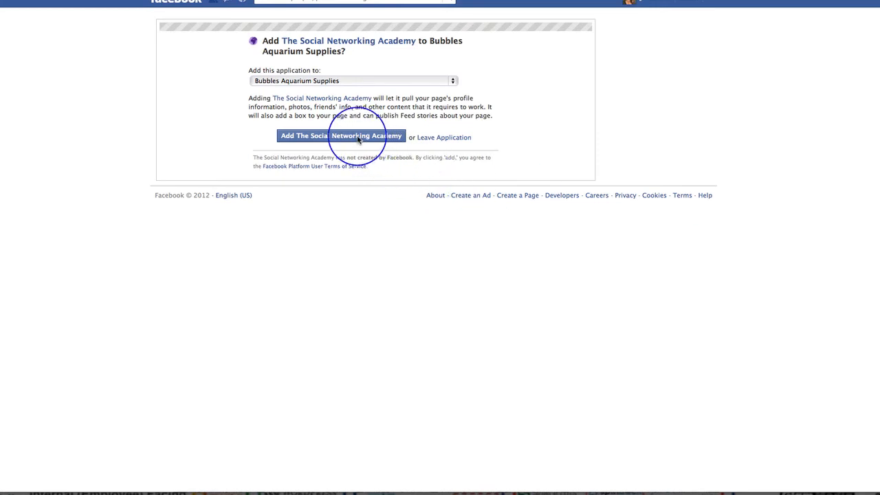
pyautogui.click(357, 136)
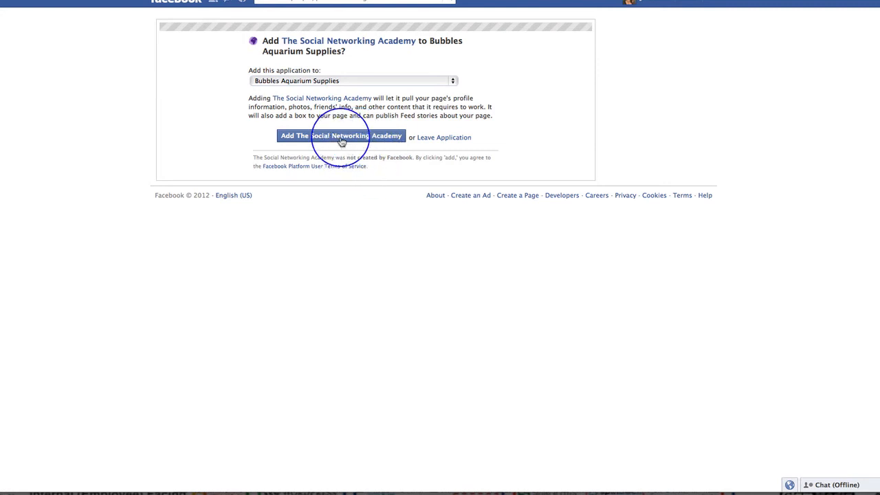
pyautogui.click(341, 137)
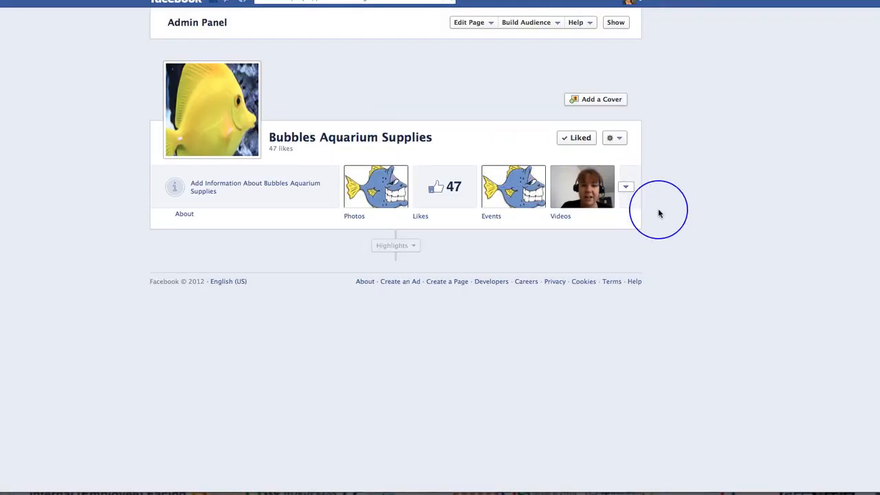
# Open the published Tab 27 on the Facebook fan page and examine its entry form, rules link and promotion statement.
pyautogui.scroll(-1, 659, 213)
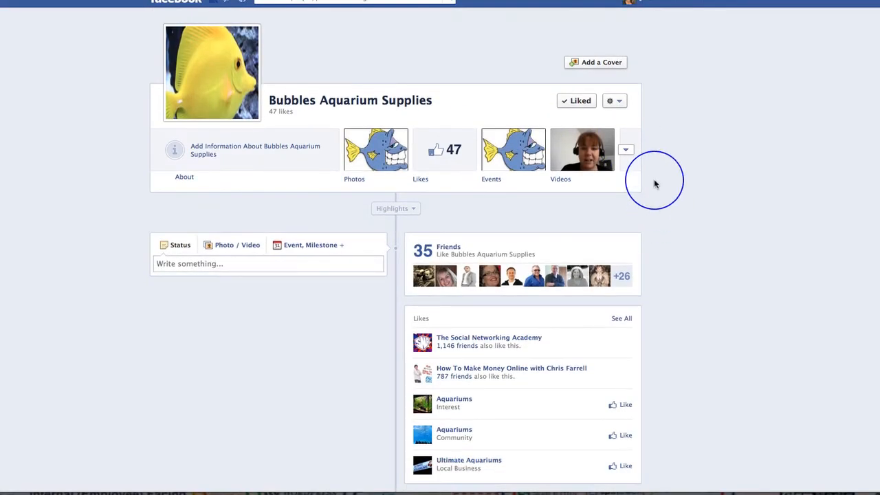
pyautogui.click(627, 150)
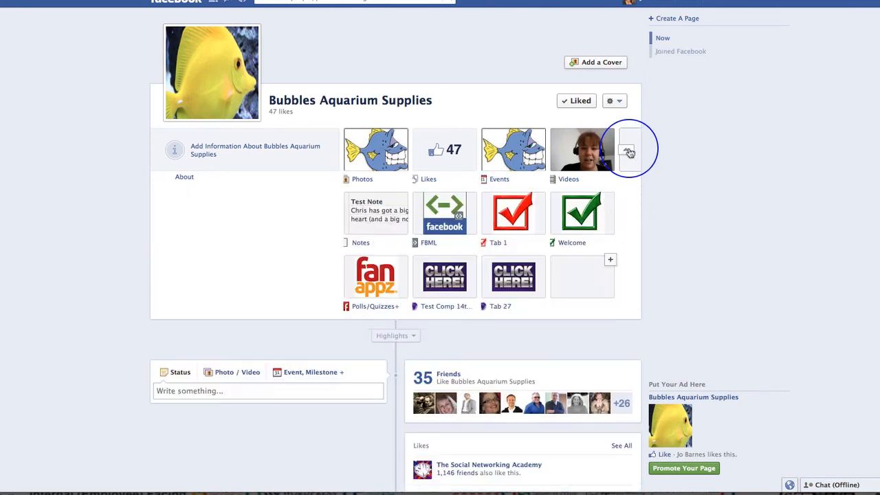
pyautogui.scroll(-2, 584, 229)
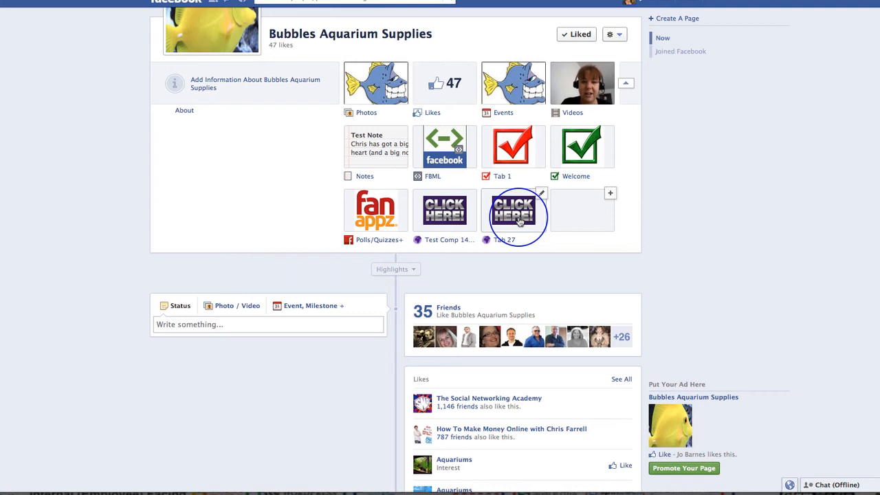
pyautogui.click(519, 219)
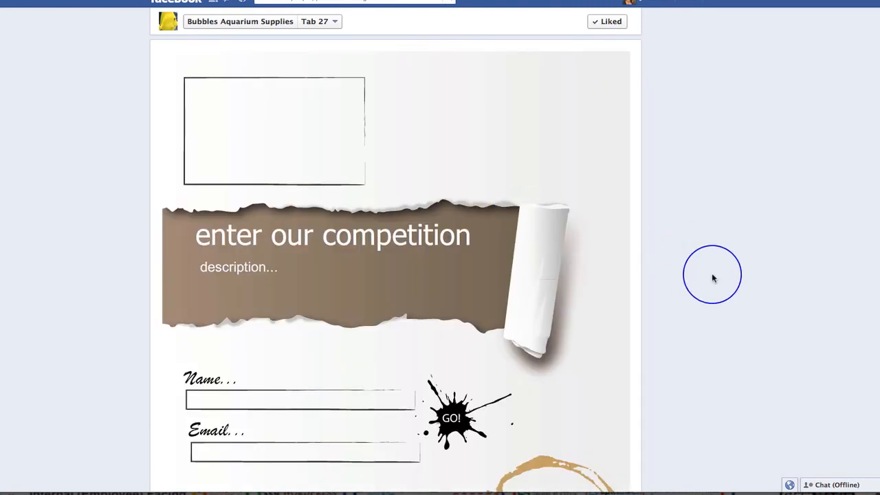
pyautogui.scroll(-5, 712, 276)
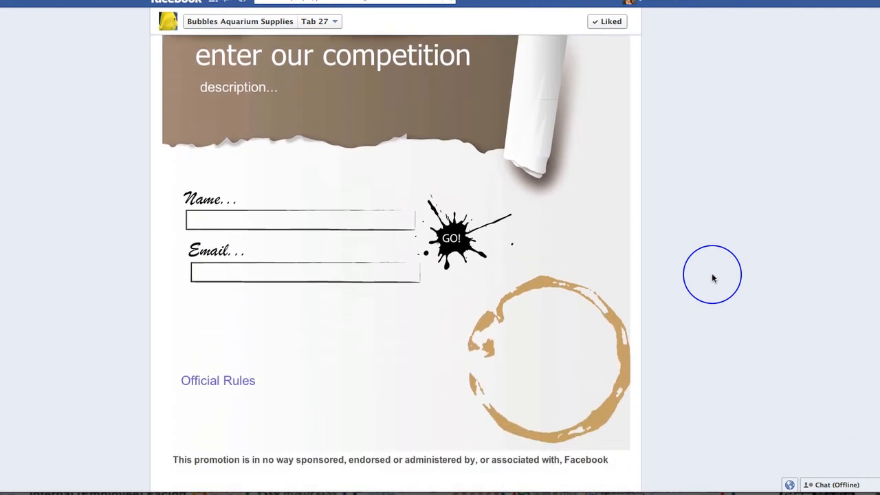
pyautogui.scroll(-1, 712, 277)
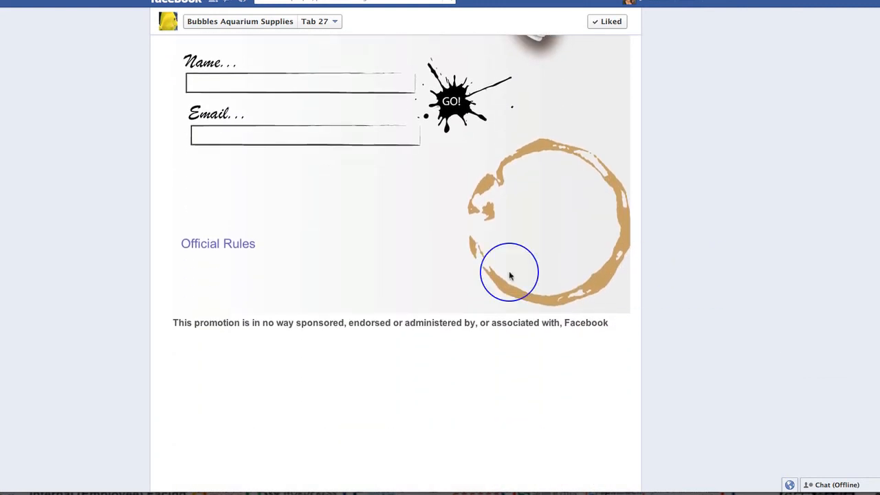
# Open the Official Rules link in a new browser tab, review the competition rules and return to the Facebook tab.
pyautogui.rightClick(218, 253)
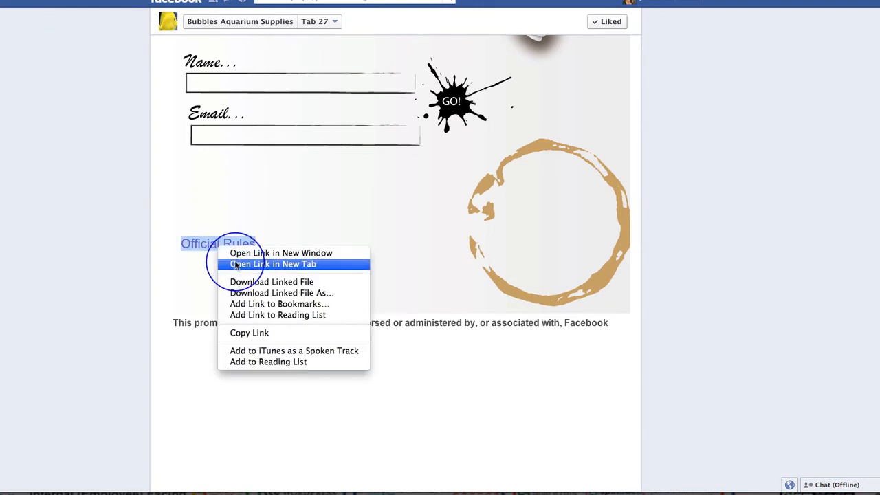
pyautogui.click(236, 263)
pyautogui.click(195, 0)
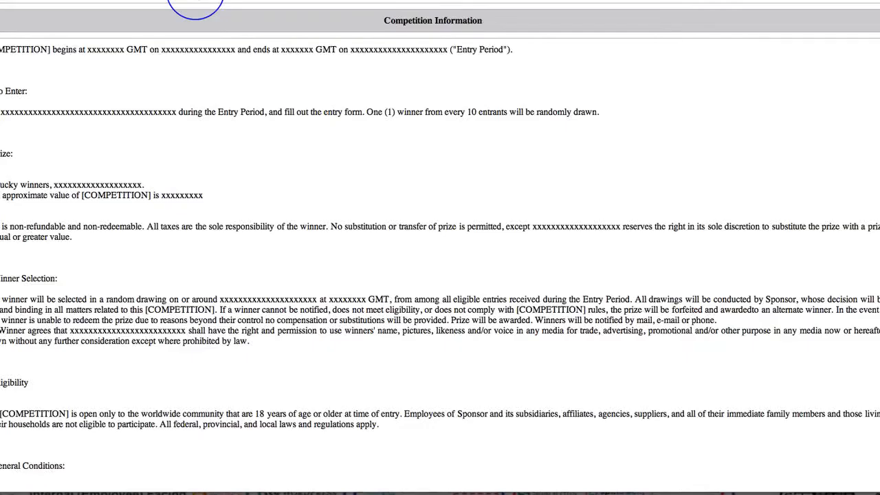
pyautogui.scroll(-3, 573, 206)
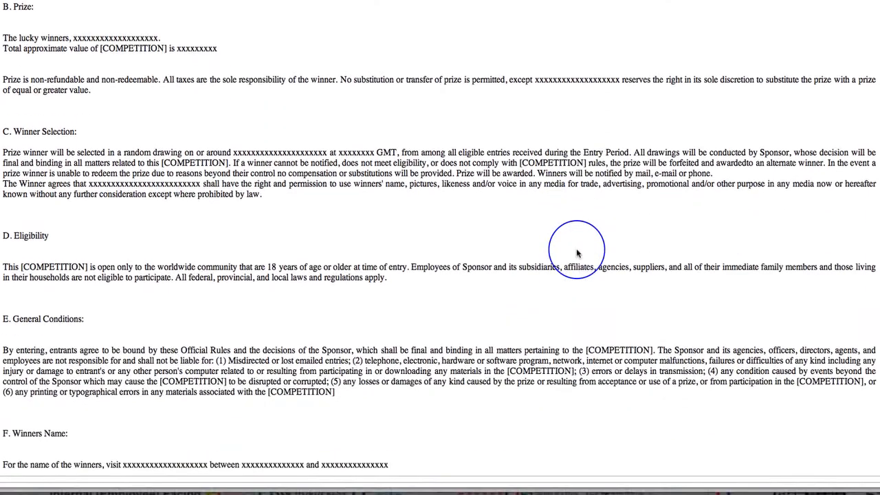
pyautogui.scroll(3, 576, 253)
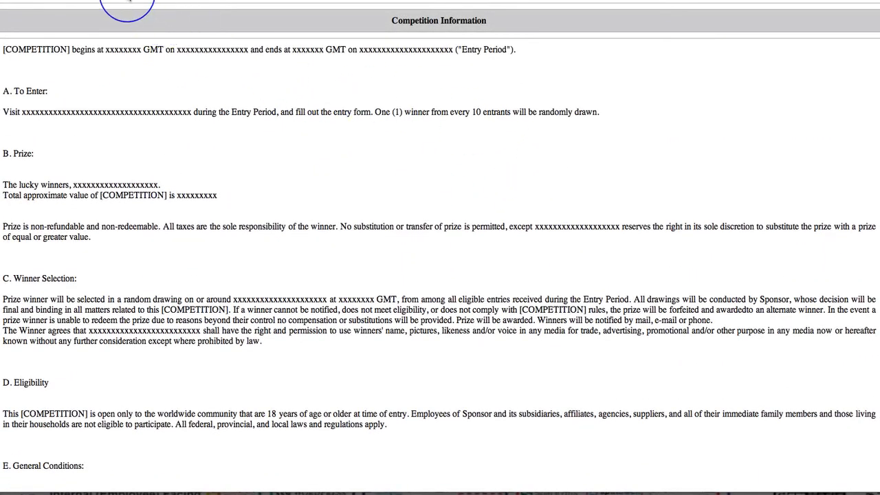
pyautogui.click(126, 0)
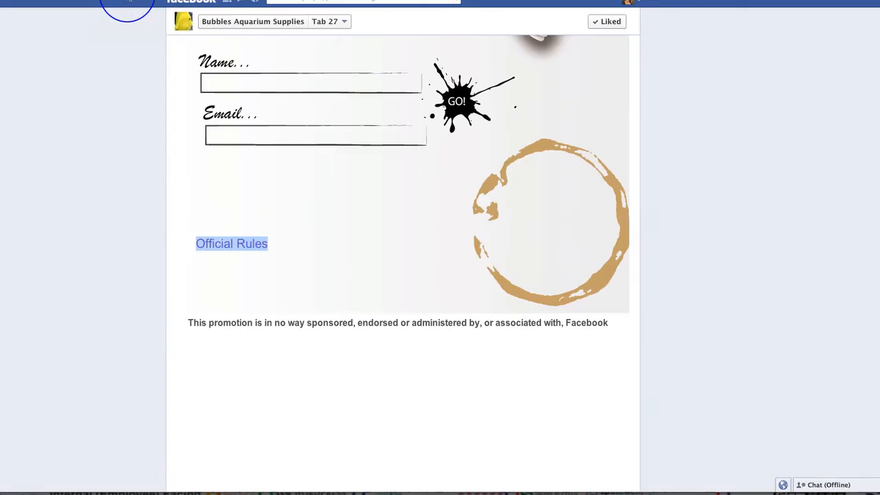
# Submit a test entry in the competition form with the entrant's first name and e-mail address.
pyautogui.scroll(5, 620, 162)
pyautogui.scroll(-2, 621, 163)
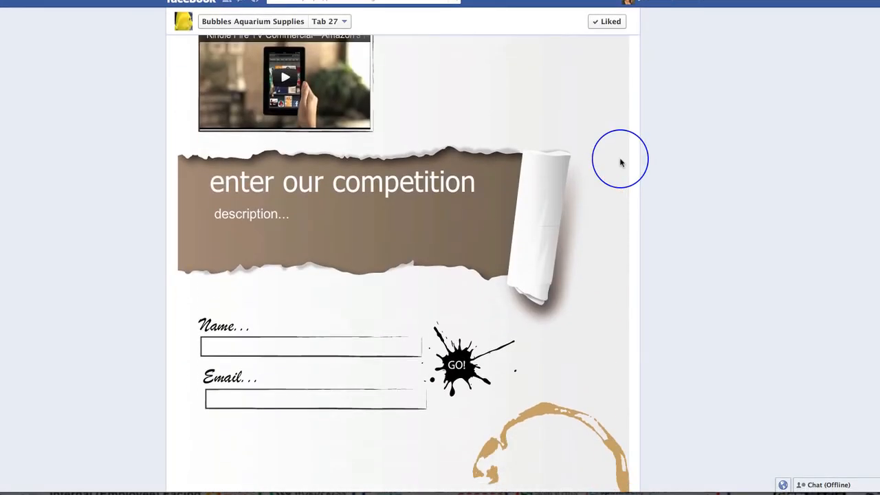
pyautogui.click(232, 330)
pyautogui.write('Jo')
pyautogui.press('Tab')
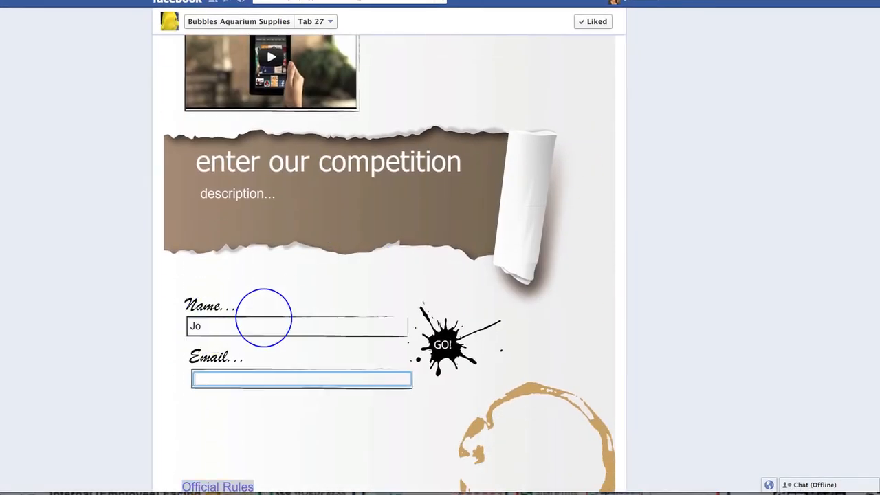
pyautogui.write('private@')
pyautogui.press('Delete')
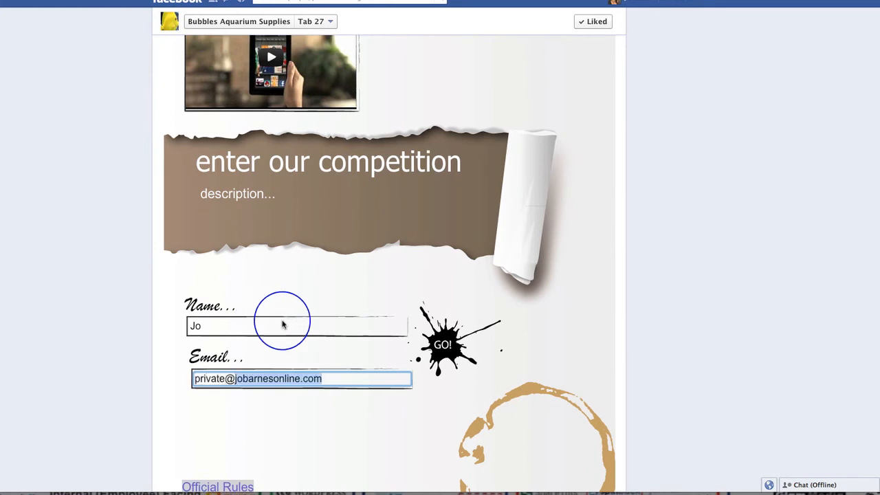
pyautogui.click(446, 348)
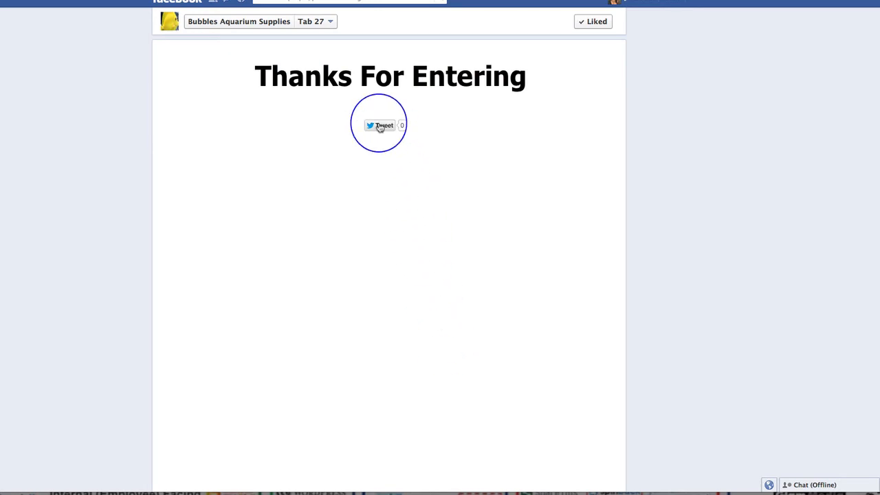
# Test the Tweet button on the thank-you page and close its Twitter share window.
pyautogui.click(380, 128)
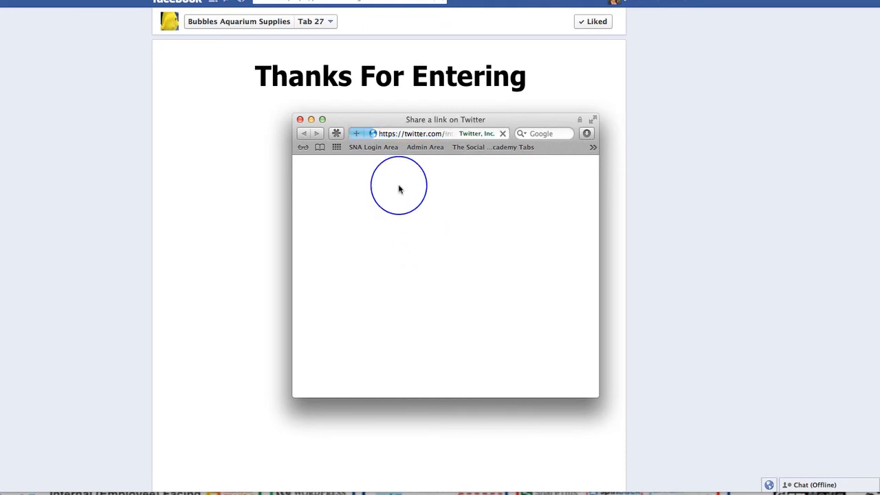
pyautogui.click(300, 121)
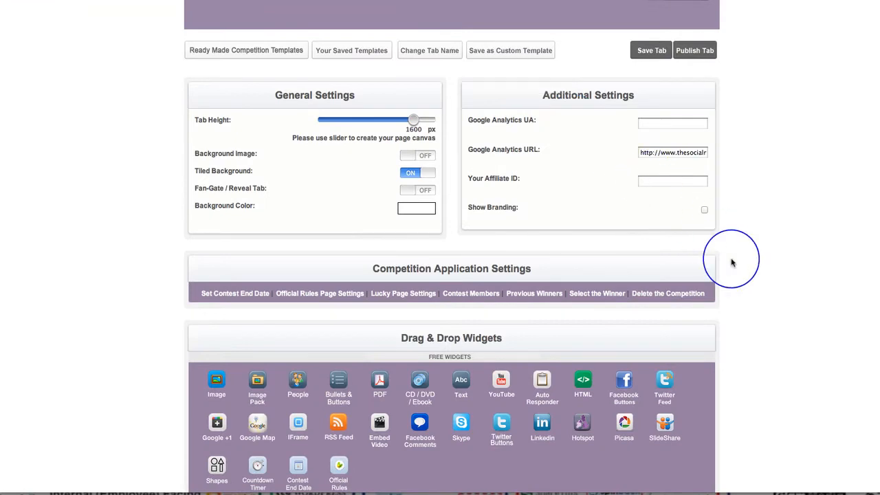
# Return to the Tab Editor and view the contest members list to check the test entry.
pyautogui.scroll(-3, 732, 263)
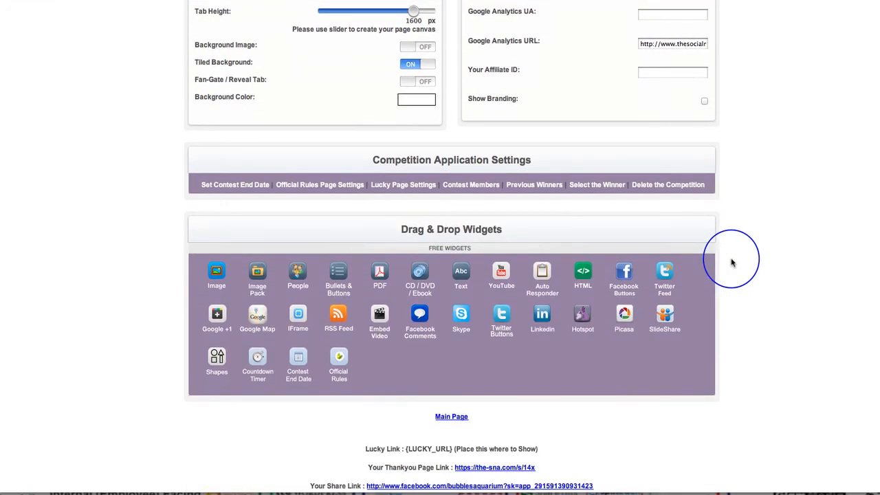
pyautogui.click(466, 187)
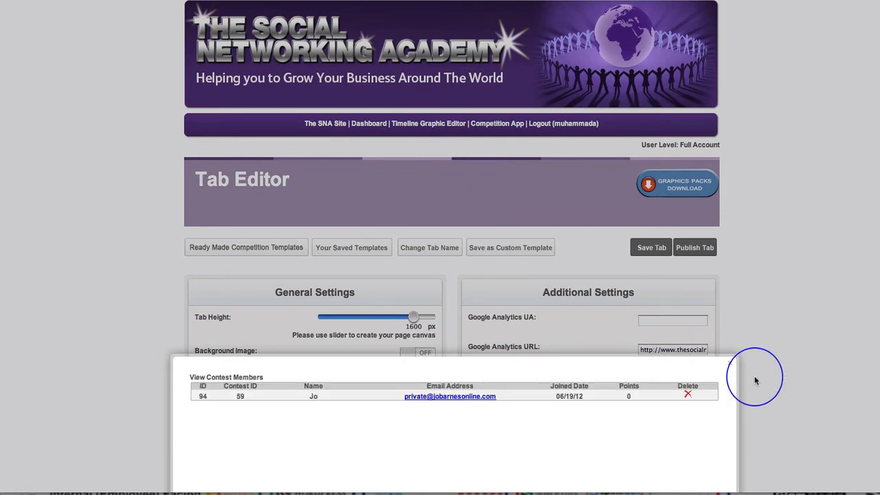
pyautogui.scroll(-5, 754, 380)
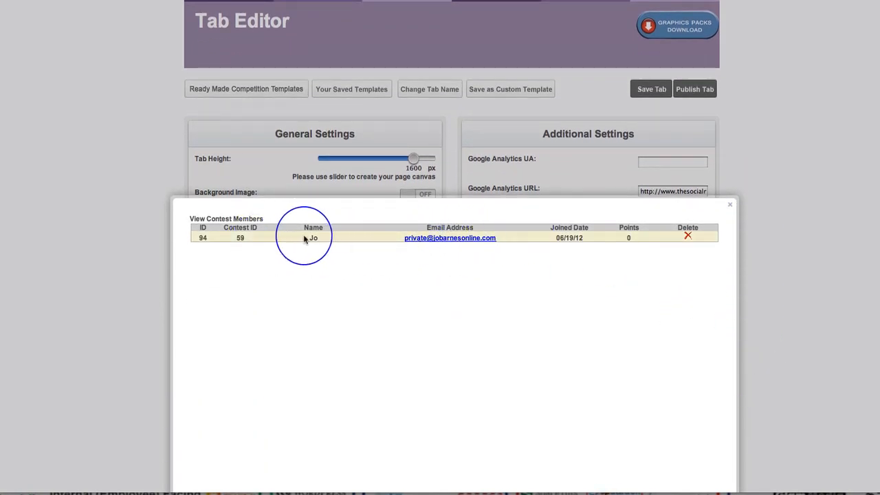
pyautogui.scroll(-2, 748, 277)
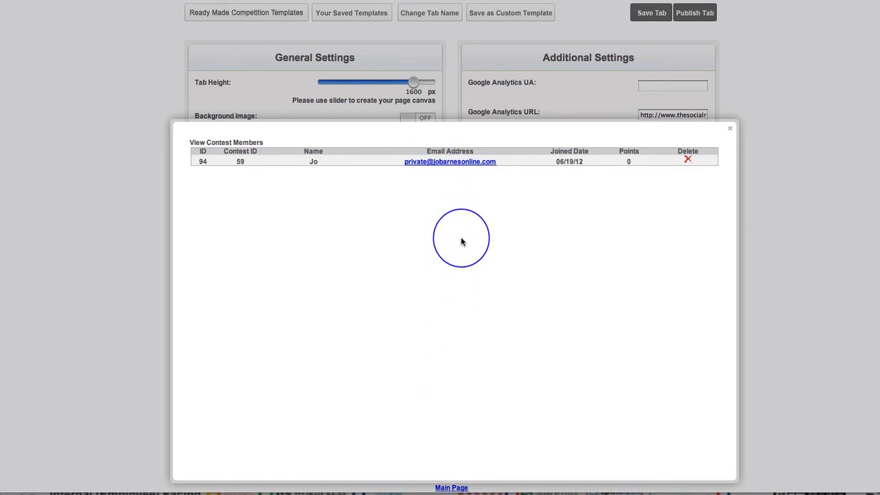
# Switch to AWeber to check the jotest list's subscribers for the test entry, and return to close the contest members list.
pyautogui.click(340, 0)
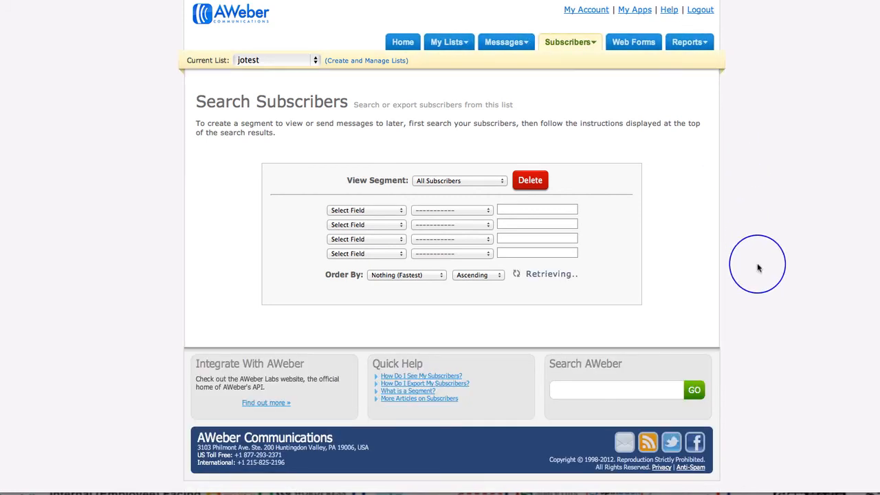
pyautogui.scroll(-3, 758, 268)
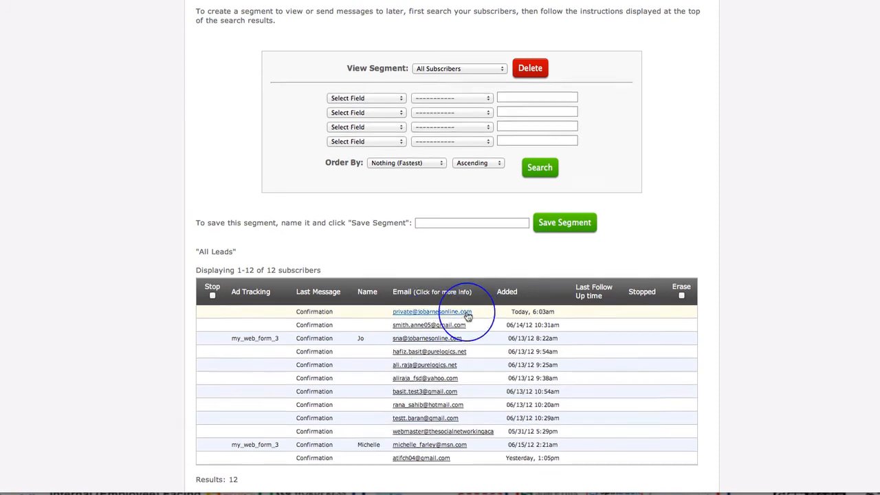
pyautogui.scroll(3, 465, 314)
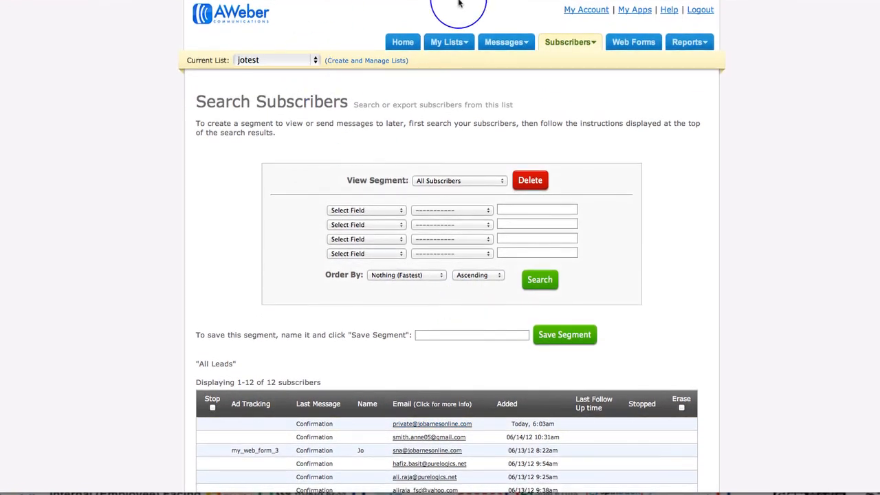
pyautogui.click(459, 0)
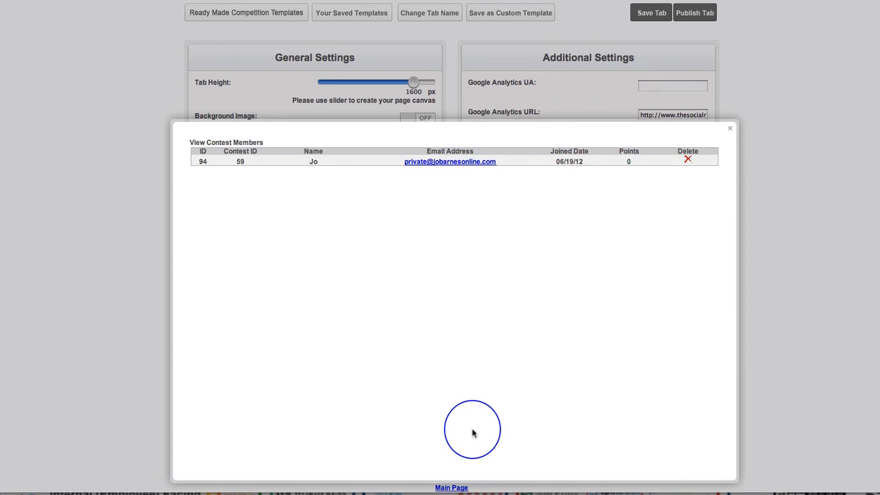
pyautogui.click(728, 130)
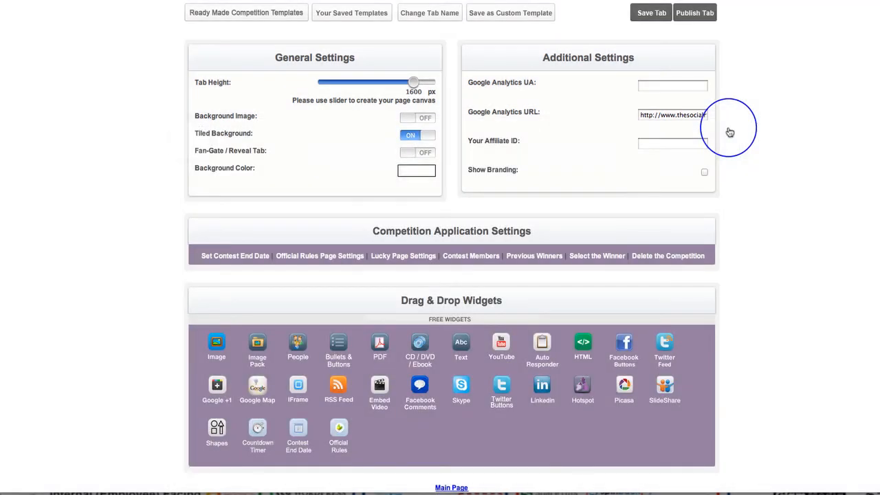
# Open the competition's winner selection, examine the pick-a-winner confirmation and close it without picking a winner.
pyautogui.scroll(-1, 571, 227)
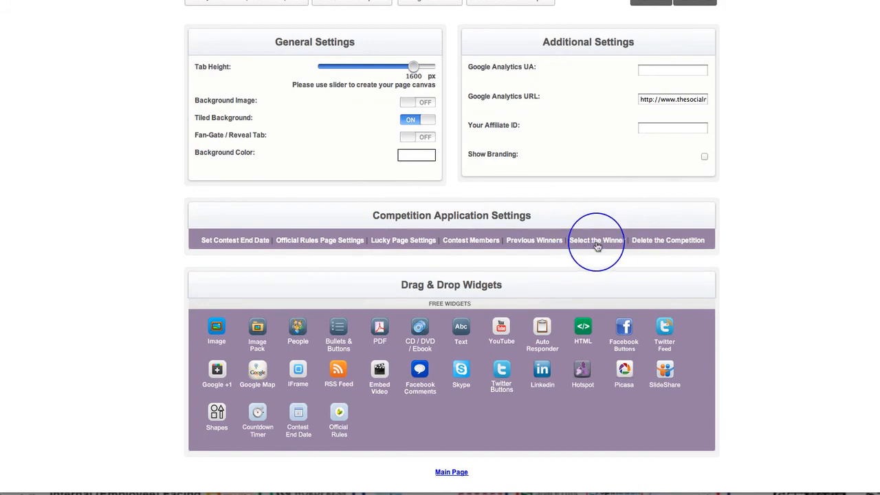
pyautogui.click(596, 241)
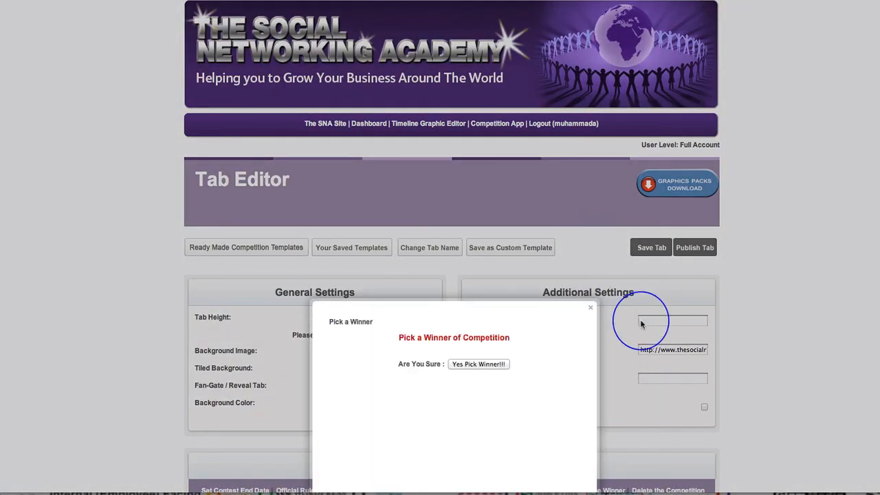
pyautogui.scroll(-2, 640, 323)
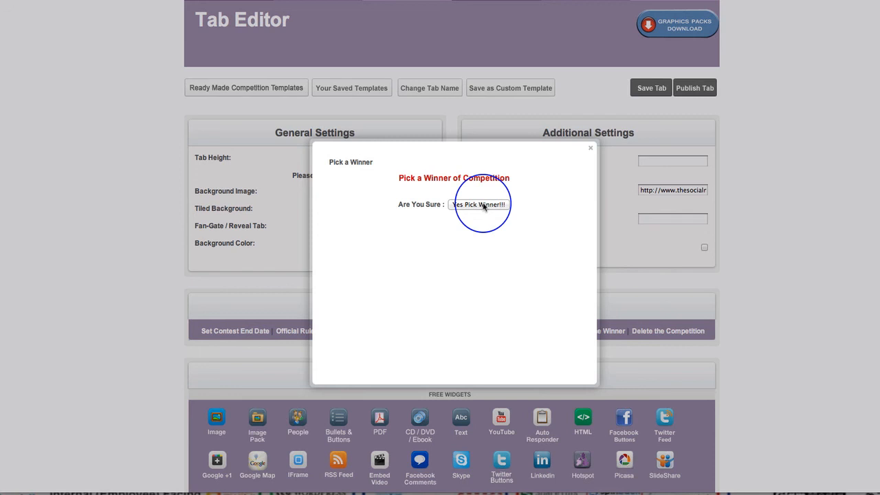
pyautogui.click(589, 149)
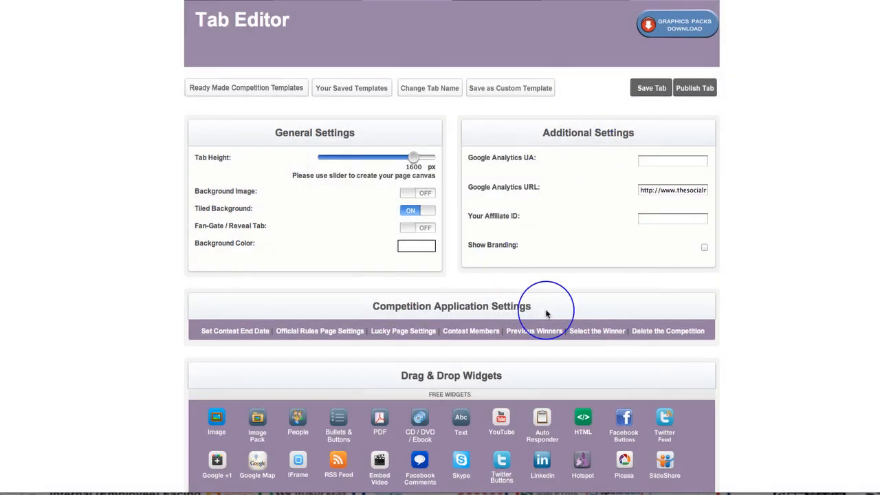
pyautogui.scroll(-3, 546, 313)
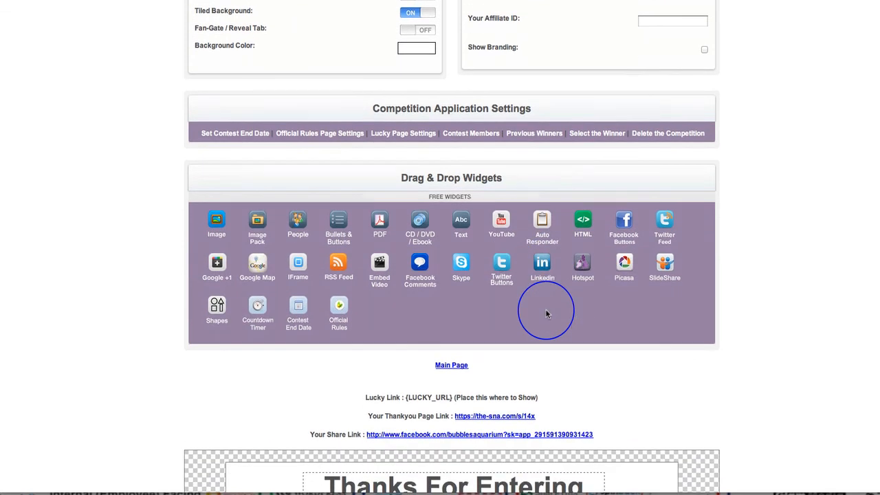
pyautogui.scroll(-1, 546, 314)
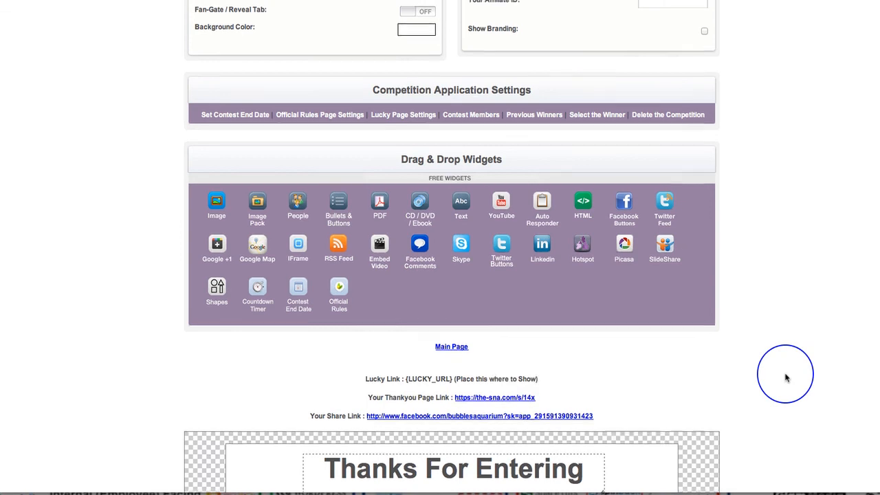
pyautogui.scroll(5, 786, 378)
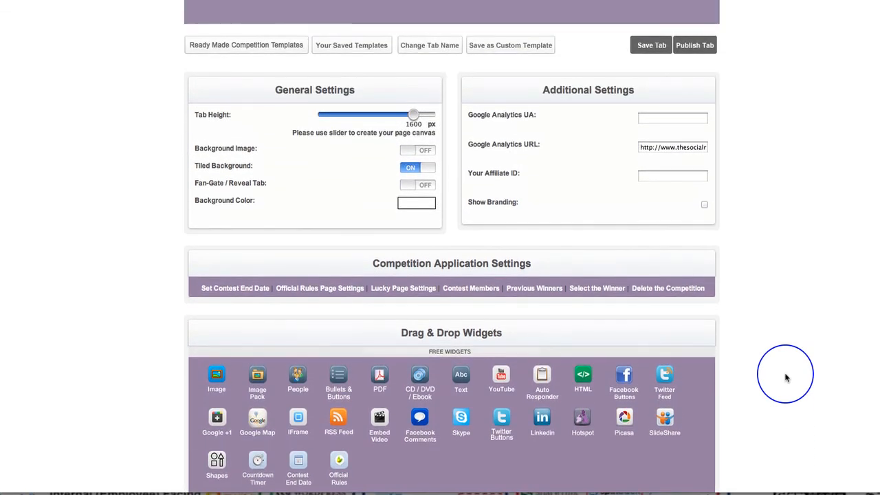
pyautogui.scroll(6, 787, 378)
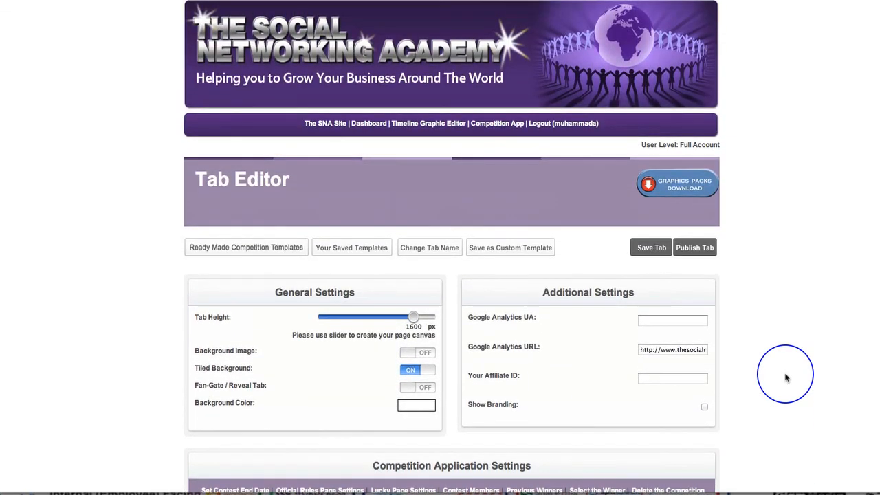